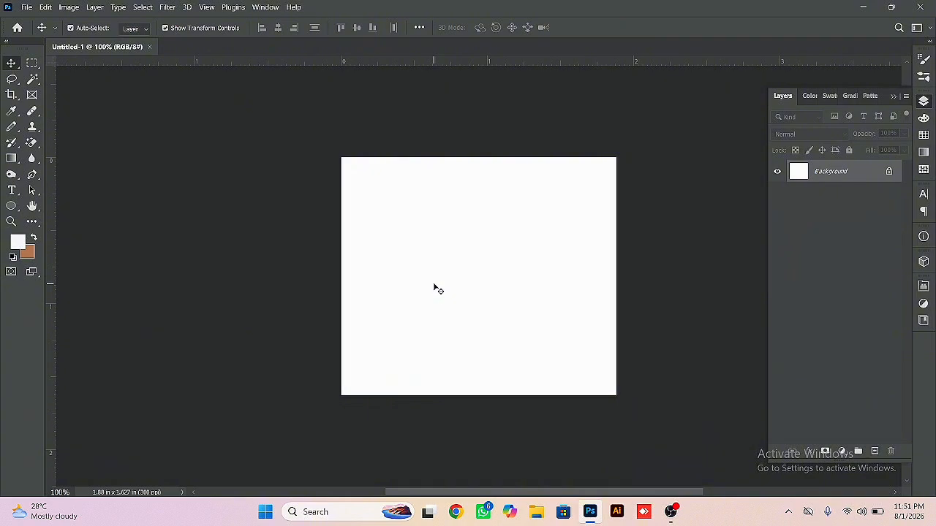
pyautogui.click(33, 112)
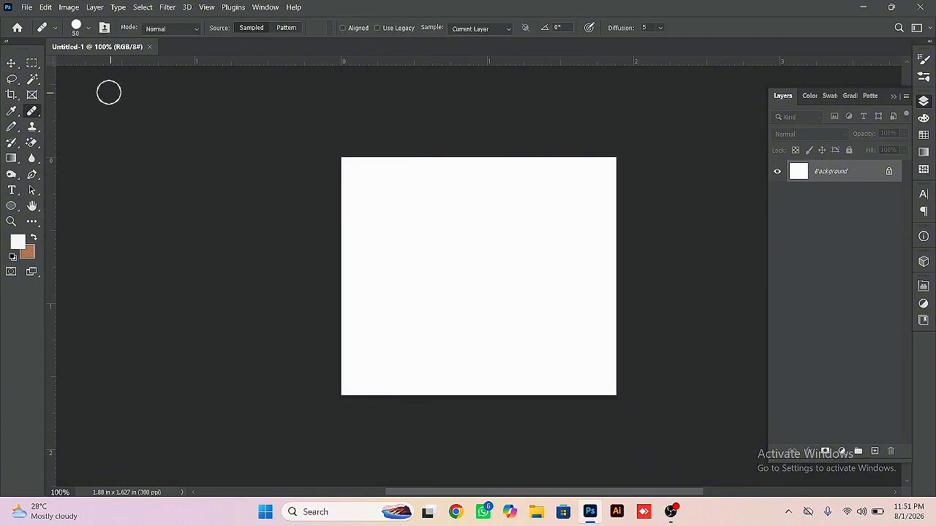
pyautogui.click(11, 94)
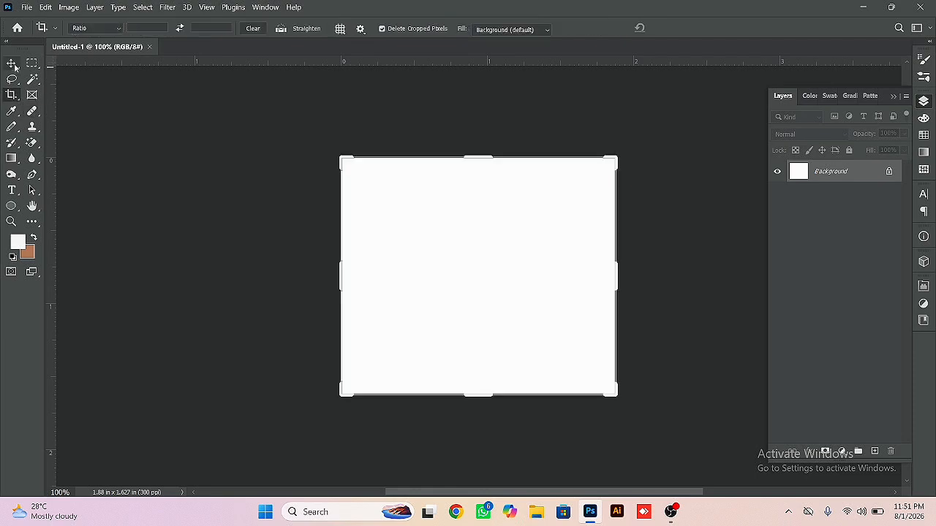
pyautogui.click(12, 64)
pyautogui.click(12, 94)
pyautogui.click(12, 64)
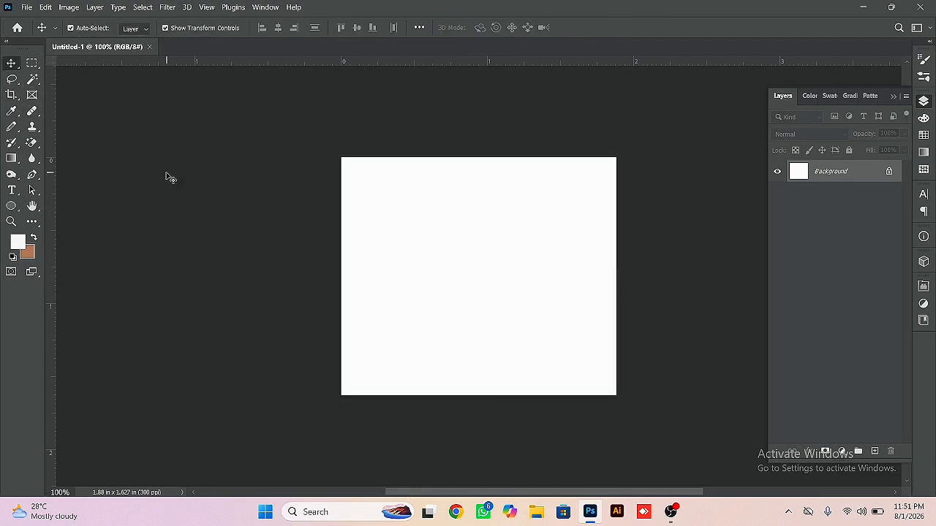
# - Open the image sh-unsplash_5qt09yibrok-4096x2731 from the Desktop
pyautogui.hotkey('ctrl', 'o')
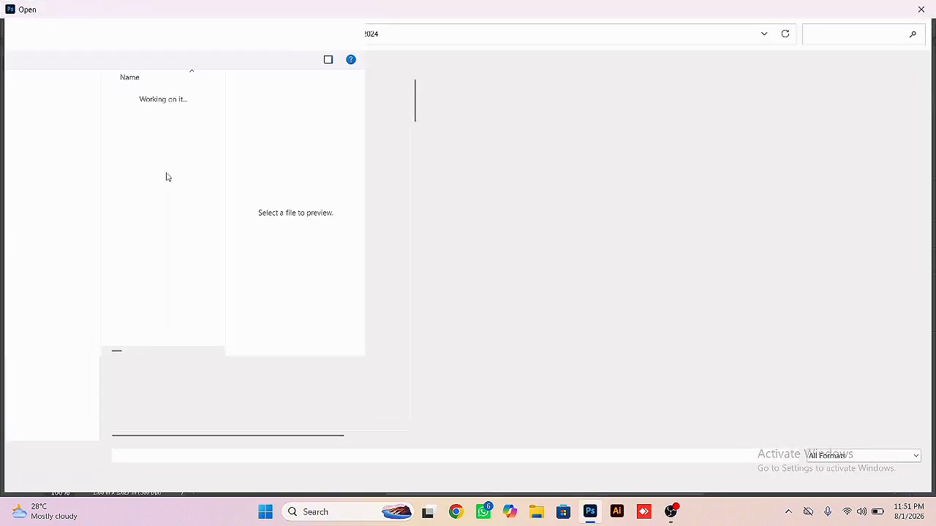
pyautogui.click(50, 161)
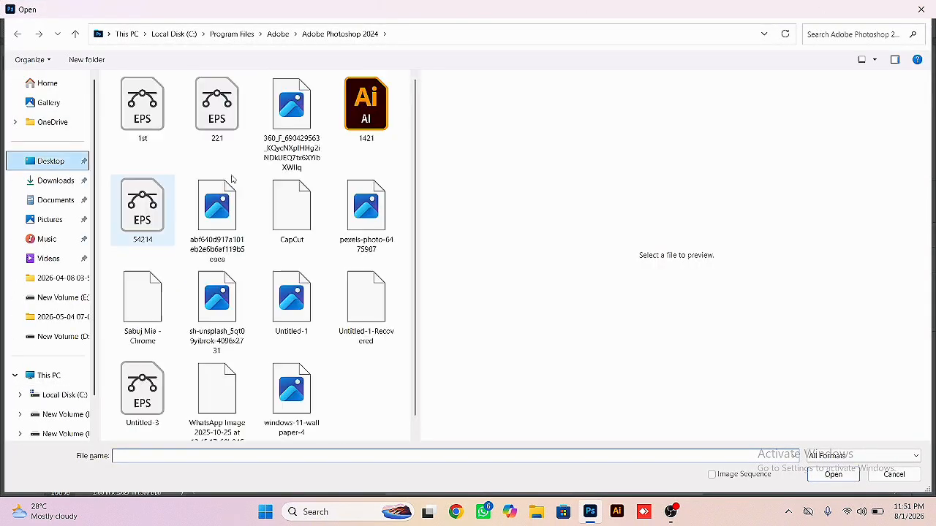
pyautogui.doubleClick(228, 317)
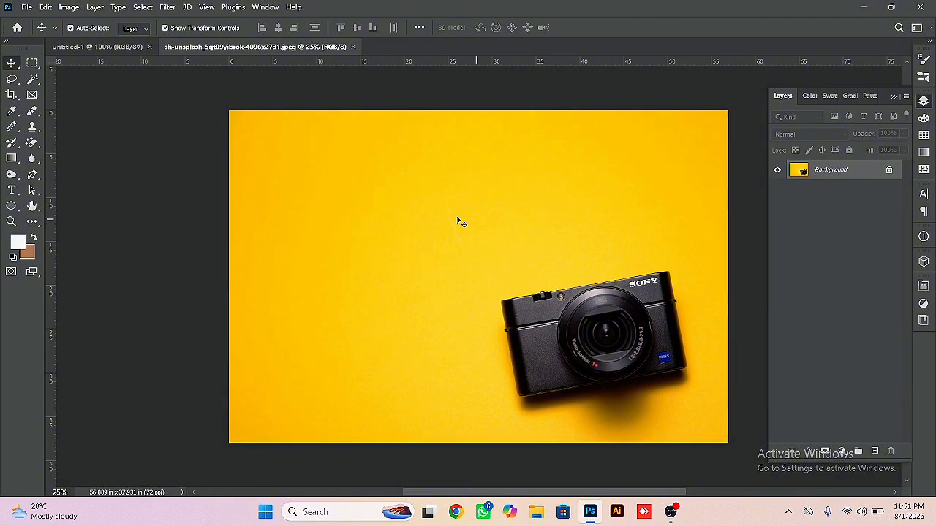
# - Try cropping the photo freehand to about 28 × 20.6 in around the camera, and undo the crop
pyautogui.click(12, 94)
pyautogui.click(332, 174)
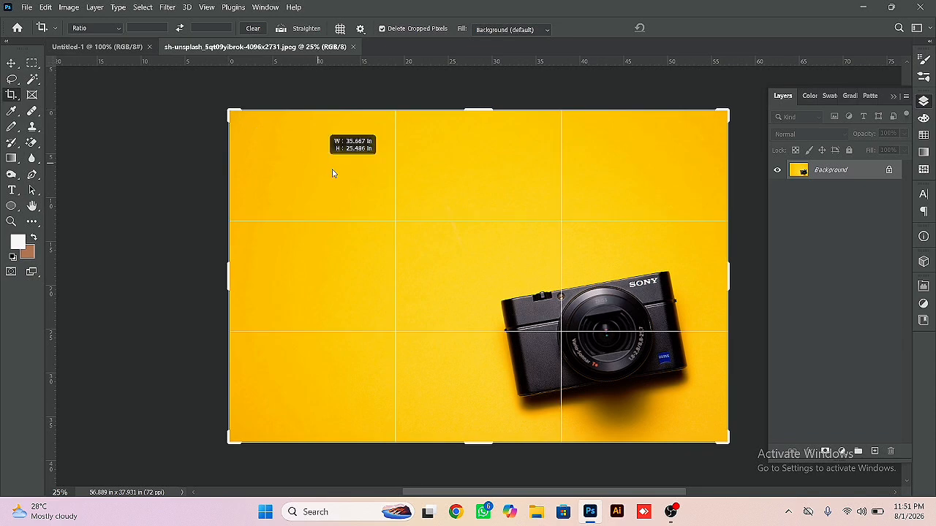
pyautogui.moveTo(331, 173); pyautogui.dragTo(352, 184)
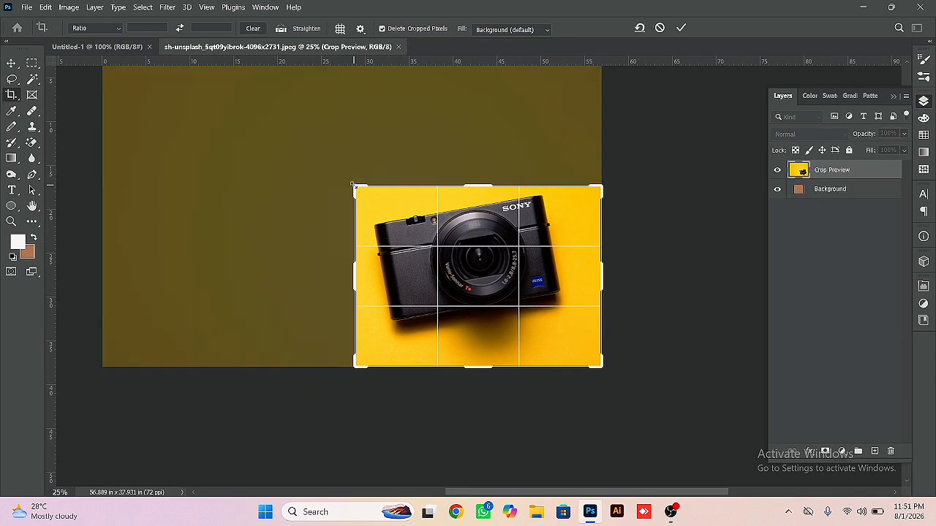
pyautogui.press('Return')
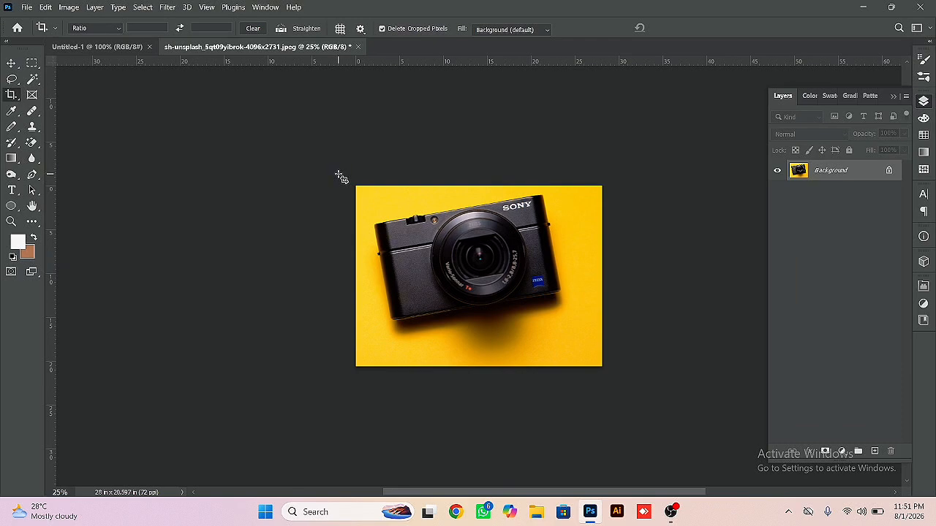
pyautogui.hotkey('ctrl', 'z')
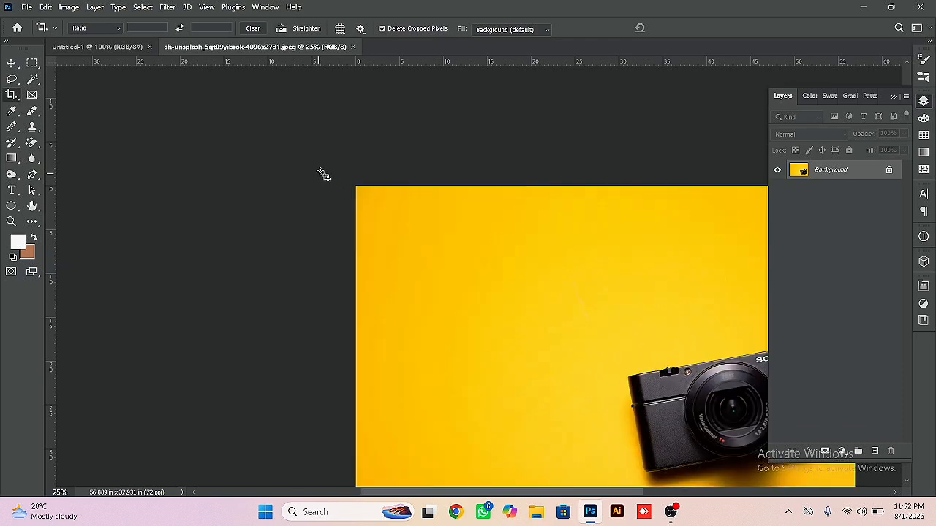
# - Select a rectangle around the camera with the Rectangular Marquee and crop the photo to it, about 27.1 × 23.8 in
pyautogui.moveTo(323, 240); pyautogui.dragTo(294, 220)
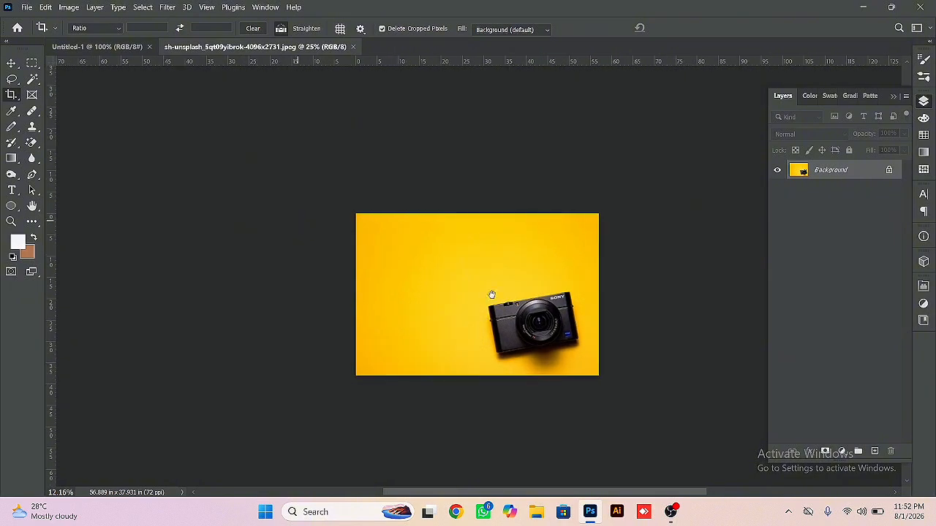
pyautogui.moveTo(520, 293); pyautogui.dragTo(466, 260)
pyautogui.click(32, 63)
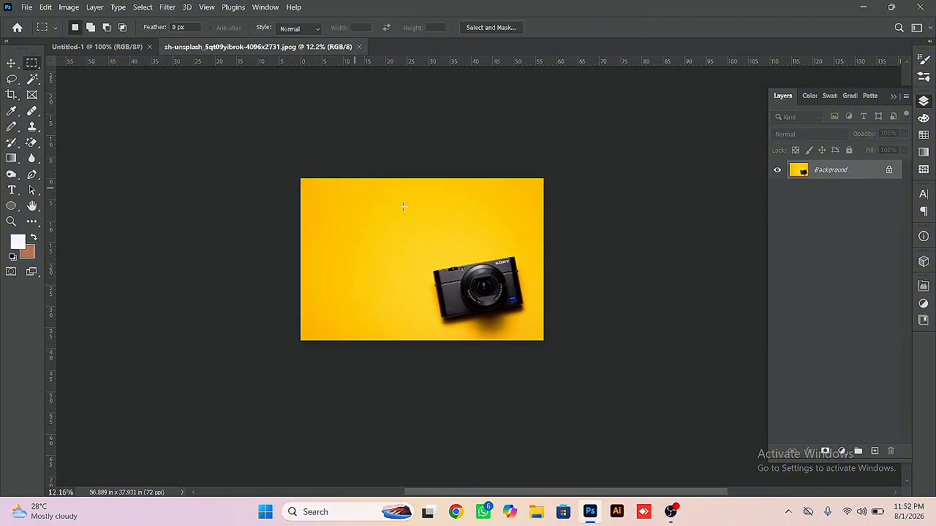
pyautogui.moveTo(419, 227); pyautogui.dragTo(534, 329)
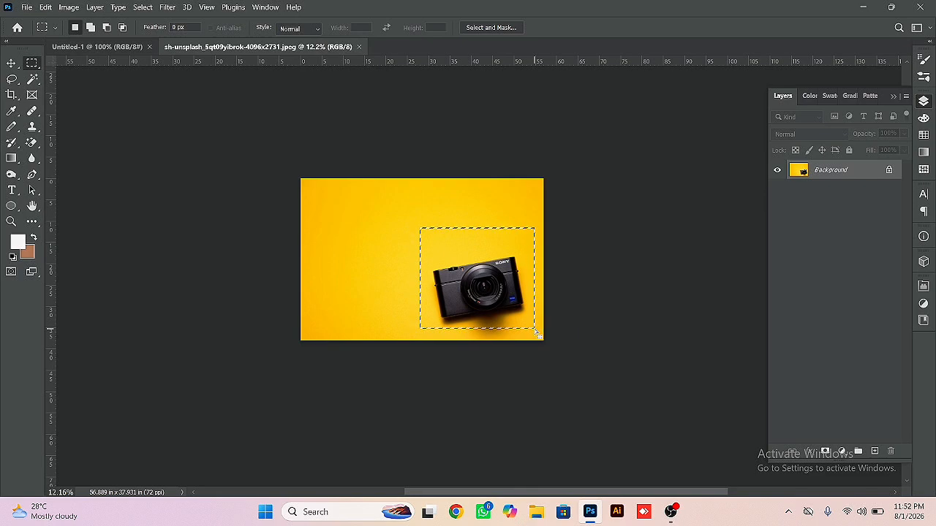
pyautogui.click(11, 94)
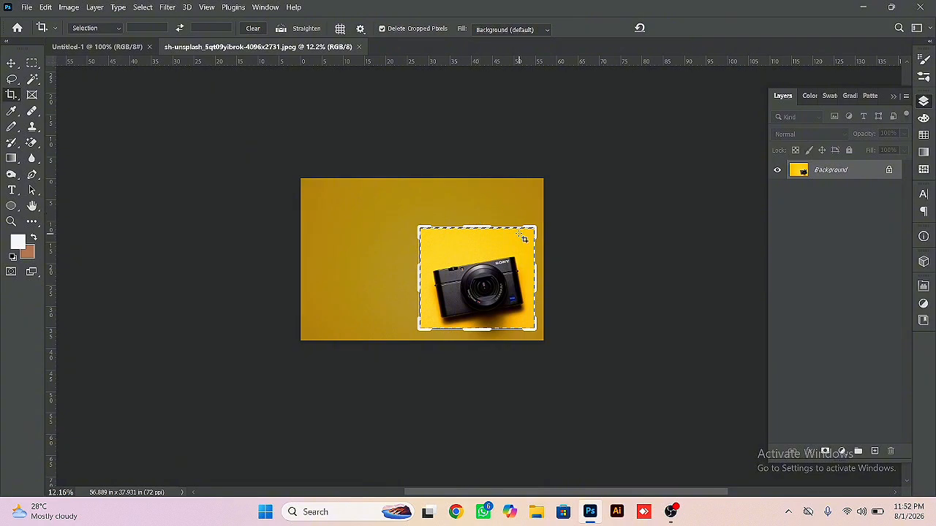
pyautogui.click(437, 243)
pyautogui.press('Return')
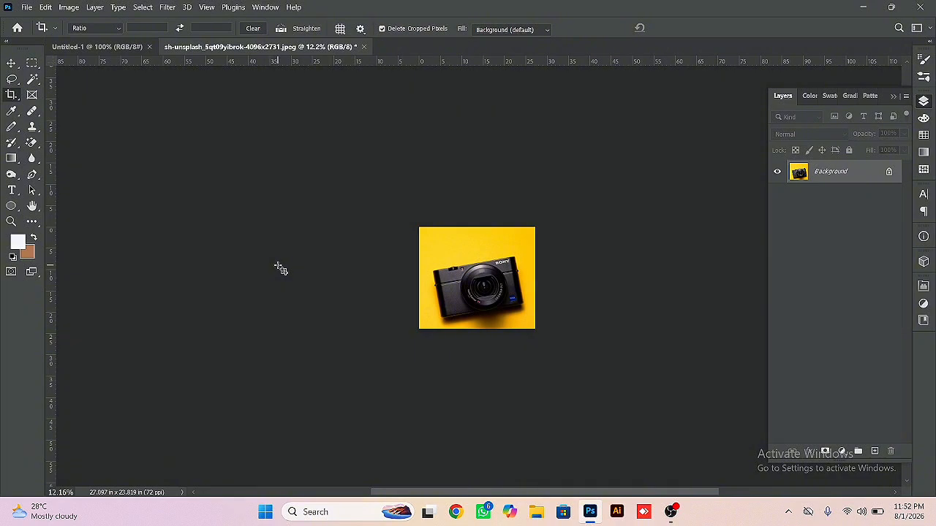
# - Undo the crop made from the rectangular selection, restoring the full photo
pyautogui.rightClick(14, 96)
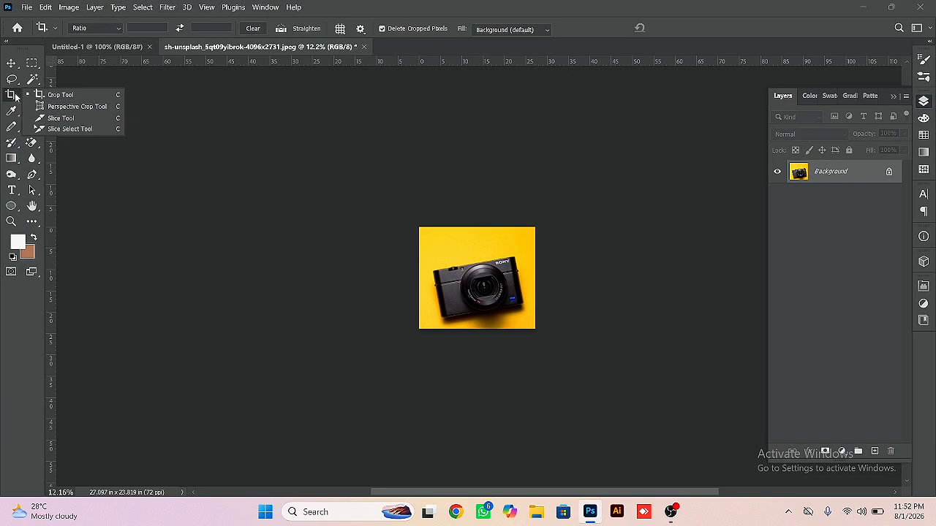
pyautogui.click(66, 106)
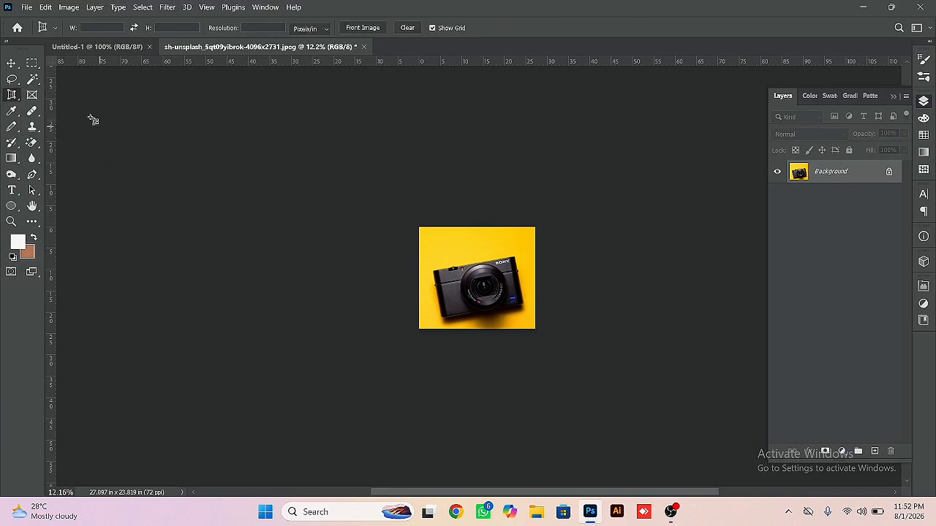
pyautogui.click(12, 64)
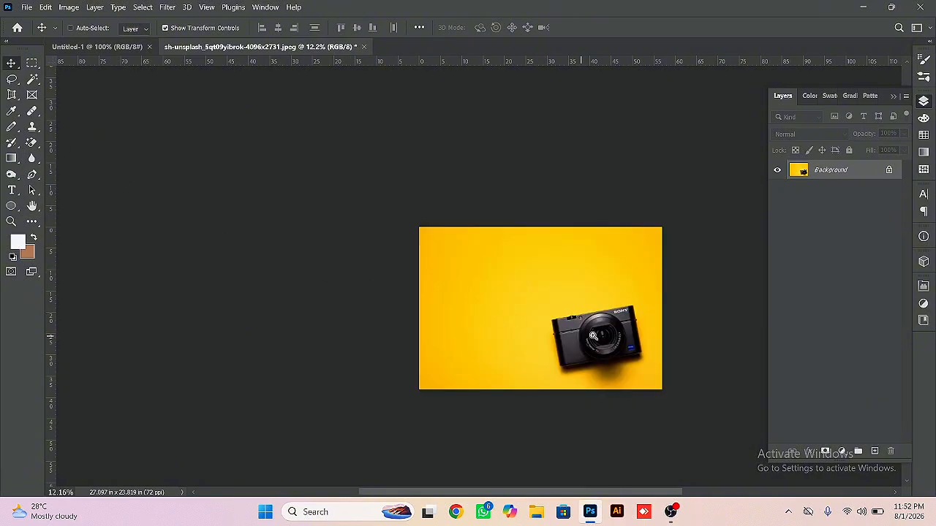
pyautogui.moveTo(592, 337); pyautogui.dragTo(619, 358)
pyautogui.moveTo(615, 348); pyautogui.dragTo(561, 318)
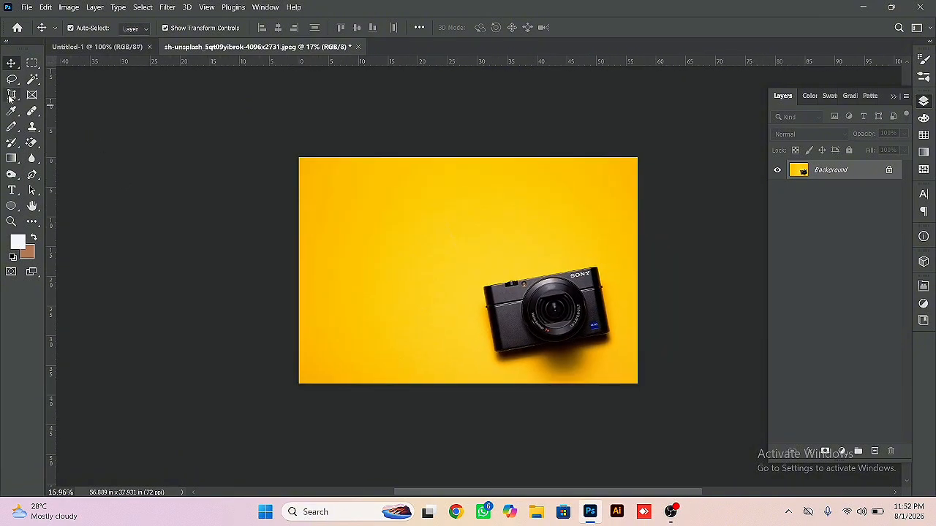
# - Crop the photo with a 12 : 12 ratio, shifting the image so the whole camera lies inside the square frame
pyautogui.rightClick(10, 99)
pyautogui.click(44, 97)
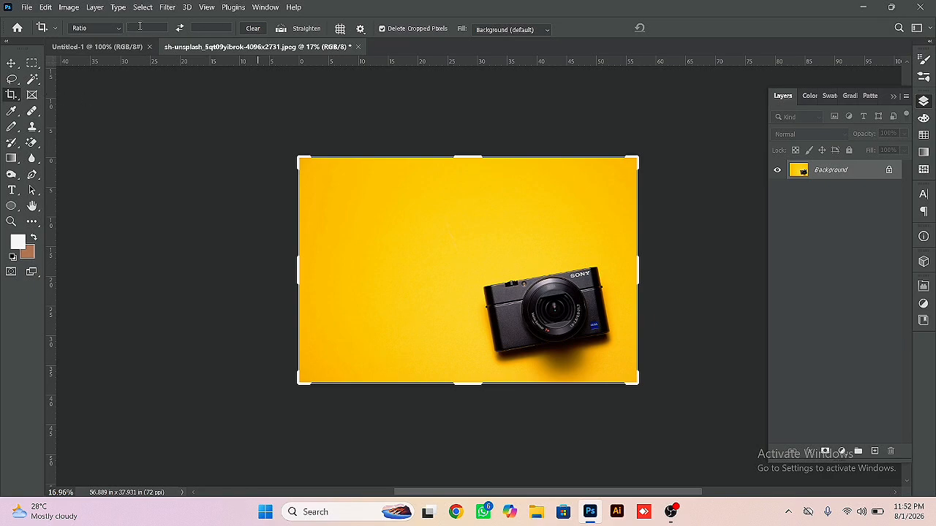
pyautogui.click(12, 62)
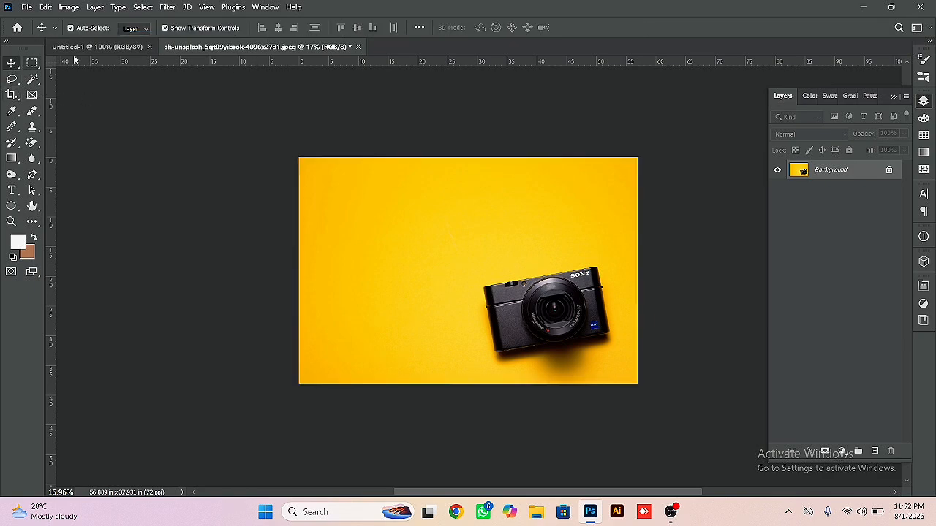
pyautogui.click(11, 94)
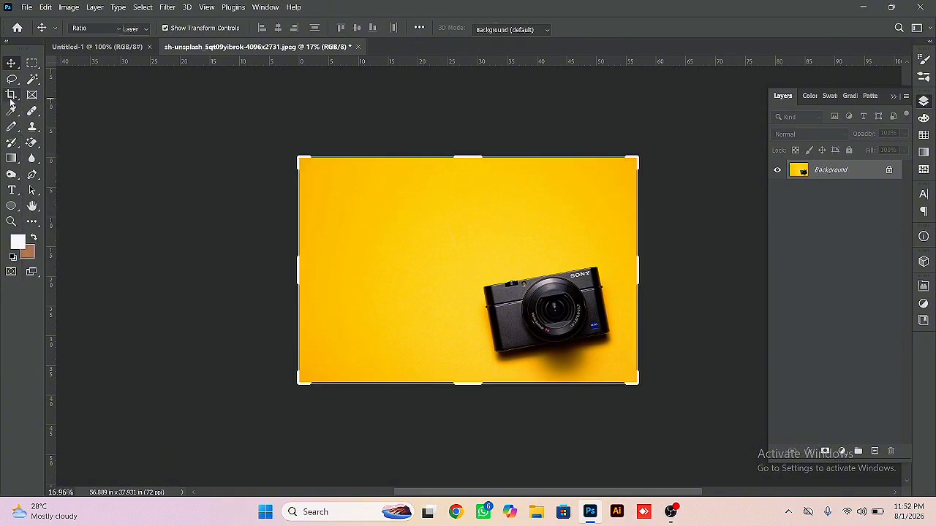
pyautogui.click(88, 32)
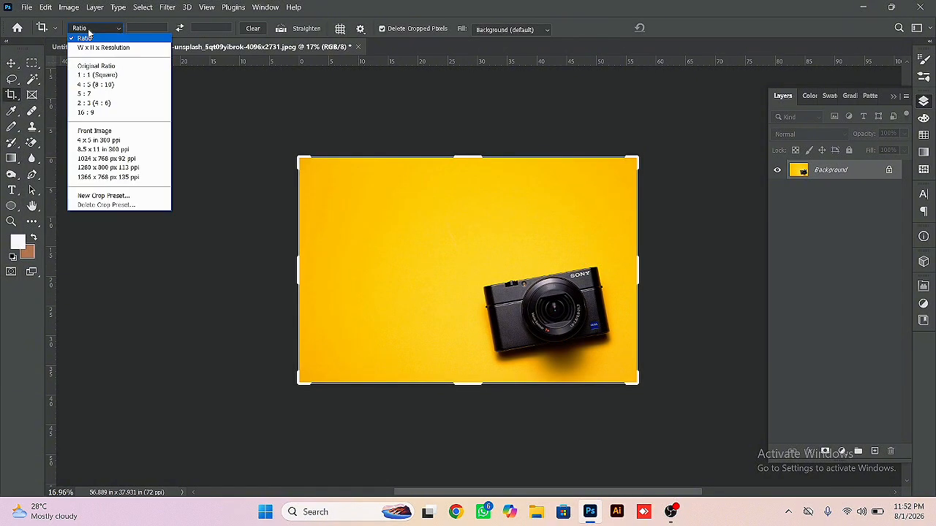
pyautogui.click(90, 33)
pyautogui.click(147, 29)
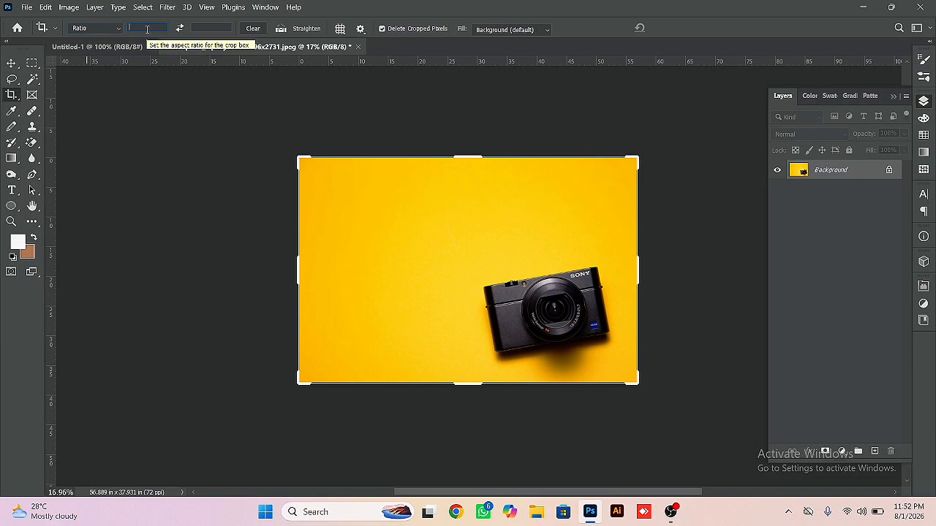
pyautogui.write('12')
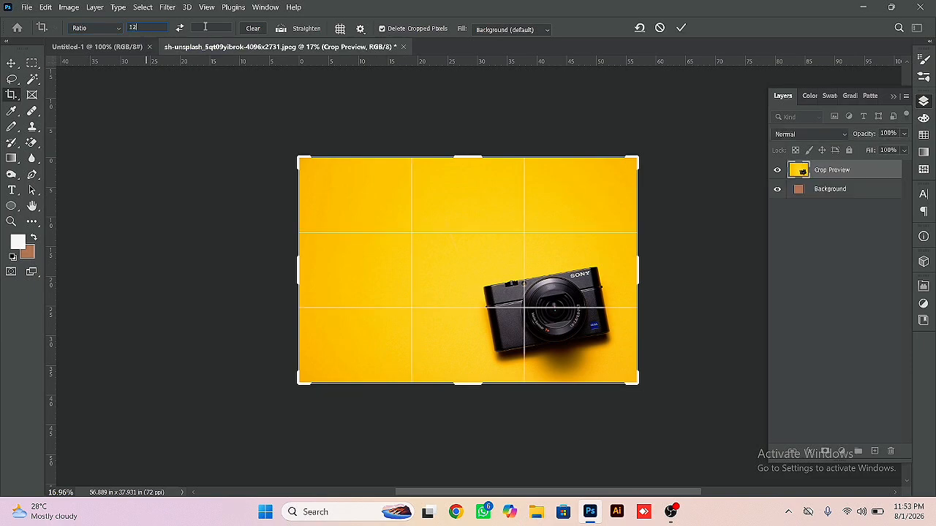
pyautogui.click(203, 27)
pyautogui.write('12')
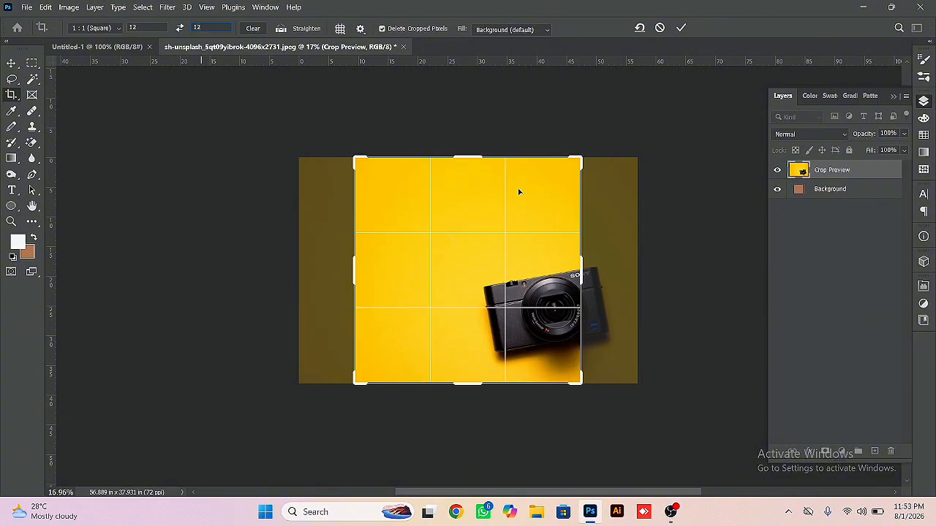
pyautogui.moveTo(507, 255); pyautogui.dragTo(483, 251)
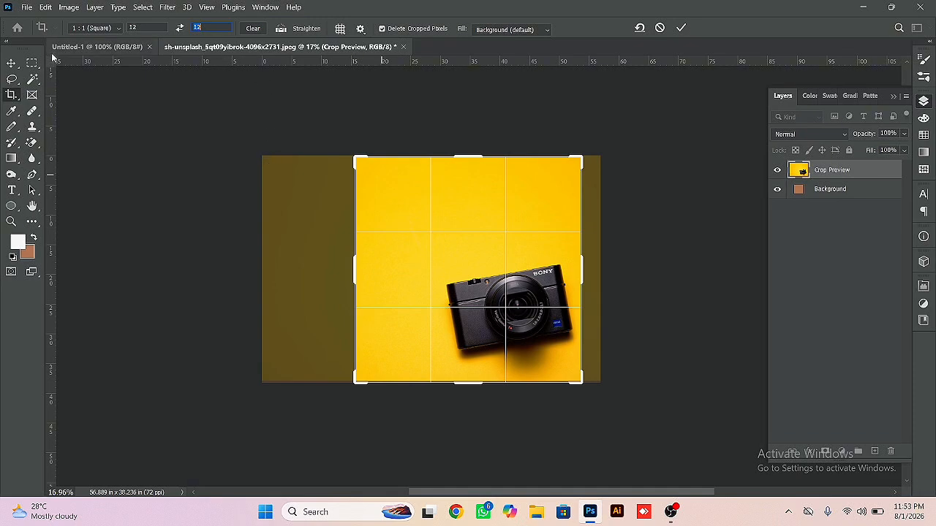
pyautogui.click(12, 63)
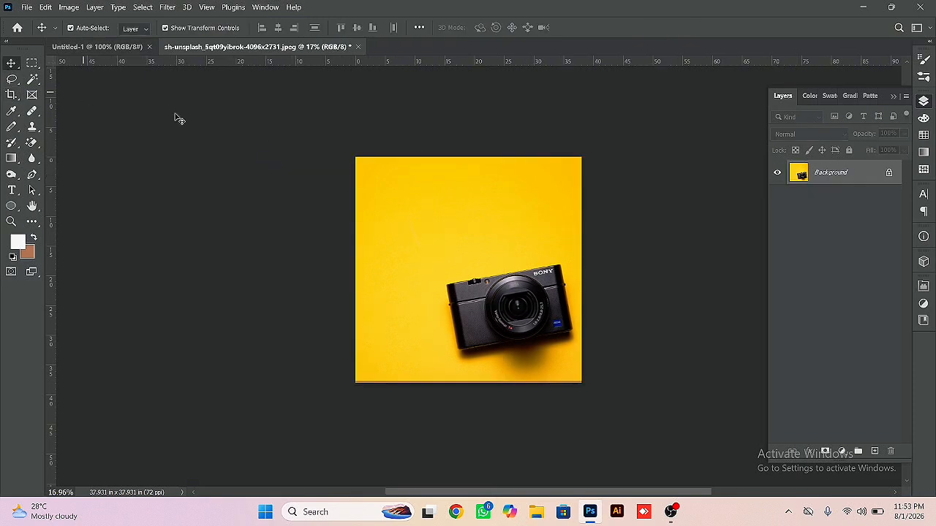
# - Straighten the tilted camera with the Perspective Crop Tool, aligning the four corners around its body and cropping to about 22.9 × 15.7 in
pyautogui.click(11, 96)
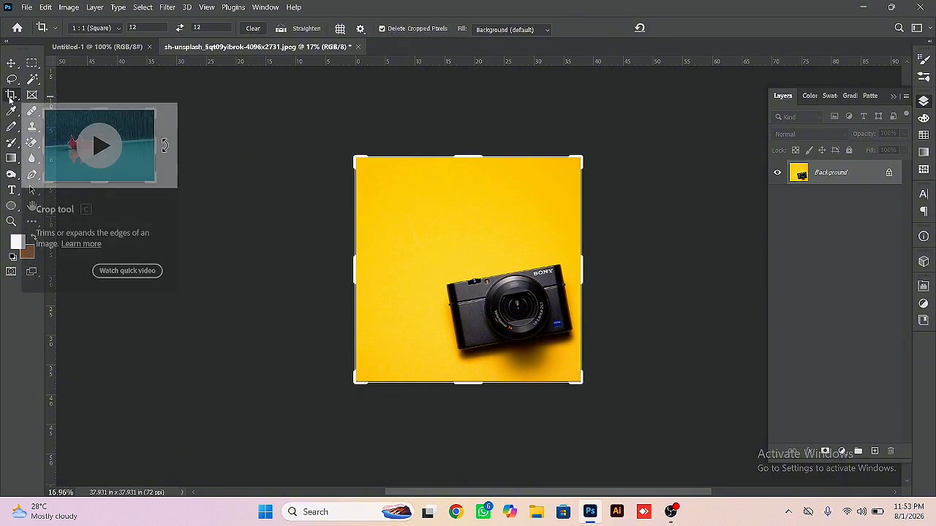
pyautogui.rightClick(10, 100)
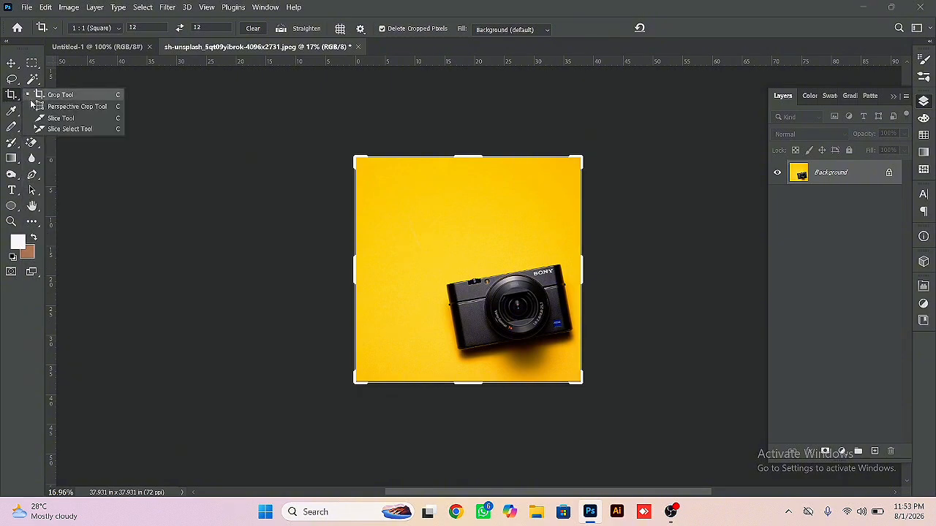
pyautogui.click(74, 107)
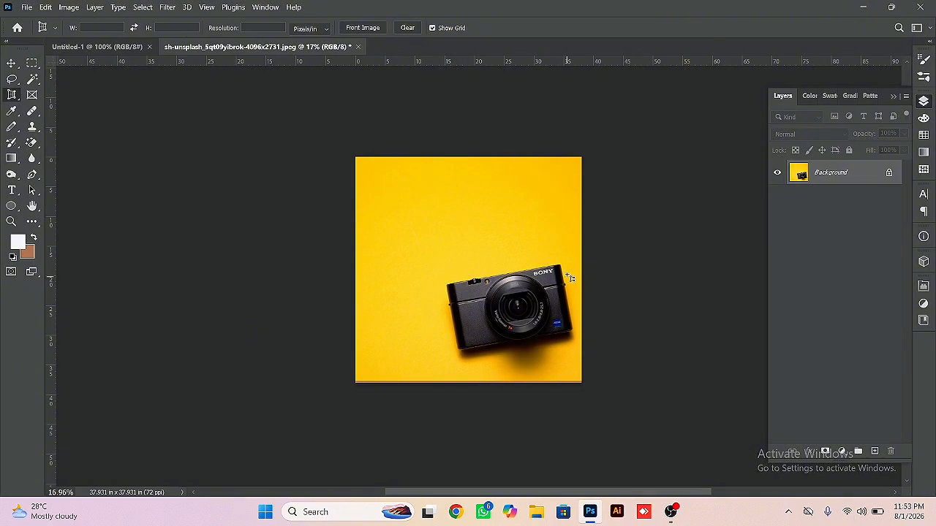
pyautogui.moveTo(562, 264); pyautogui.dragTo(449, 363)
pyautogui.moveTo(561, 268); pyautogui.dragTo(566, 264)
pyautogui.moveTo(564, 363); pyautogui.dragTo(581, 343)
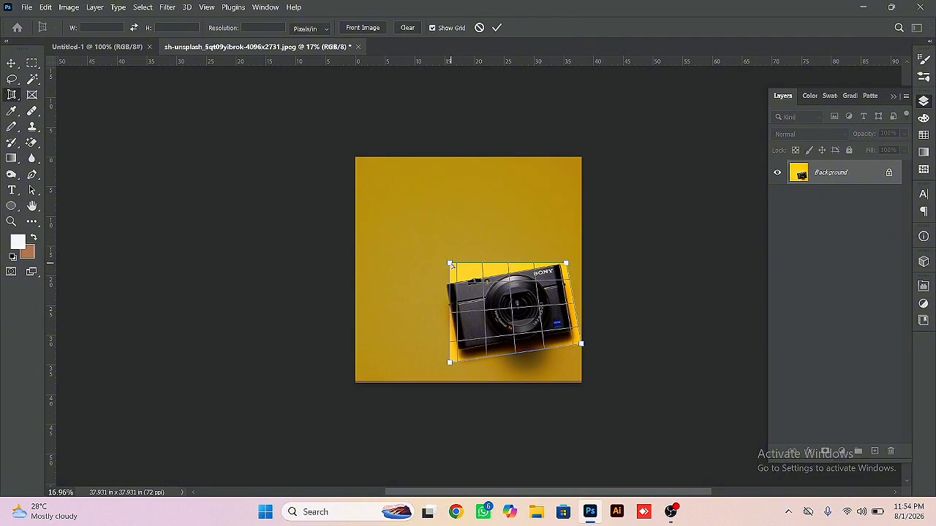
pyautogui.moveTo(450, 264); pyautogui.dragTo(433, 274)
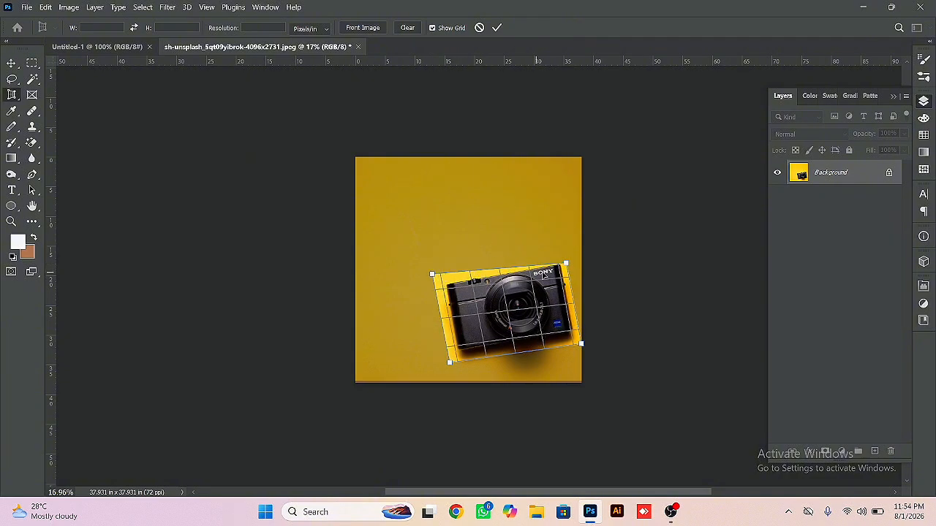
pyautogui.moveTo(565, 264); pyautogui.dragTo(565, 255)
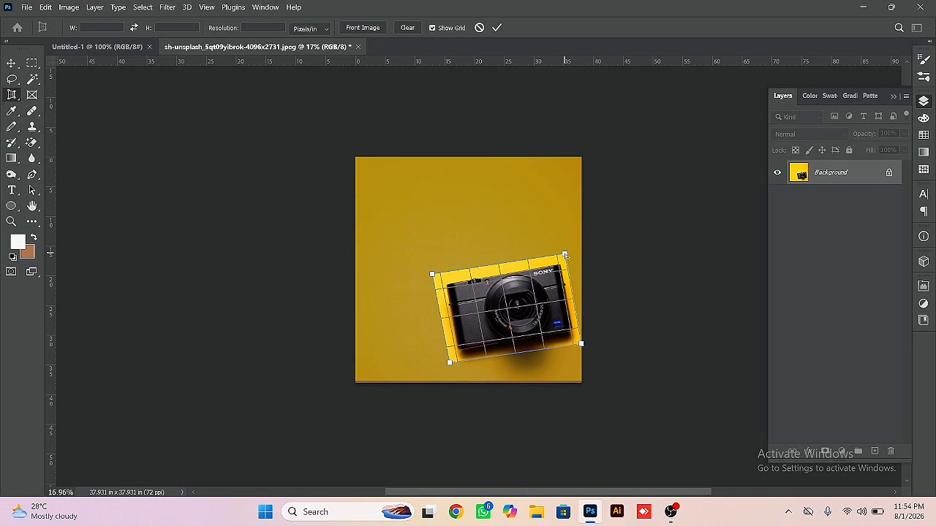
pyautogui.press('Return')
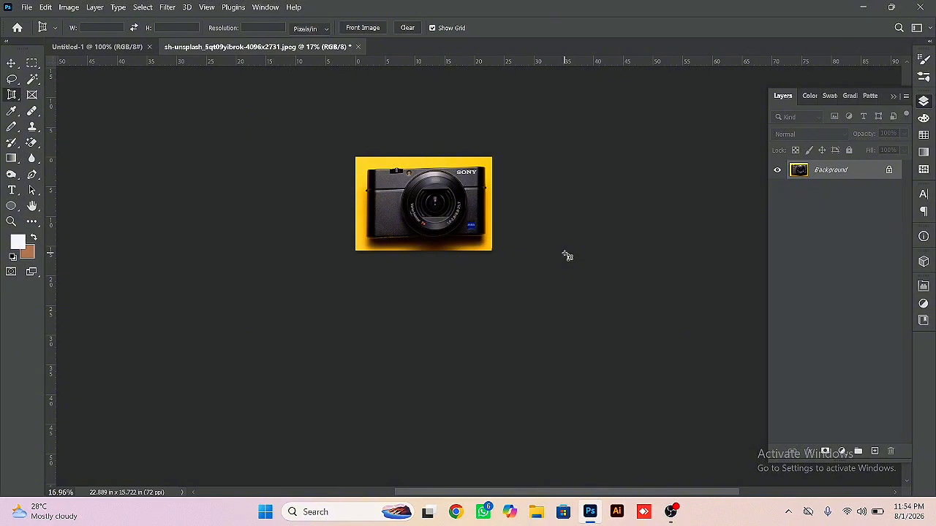
pyautogui.rightClick(11, 97)
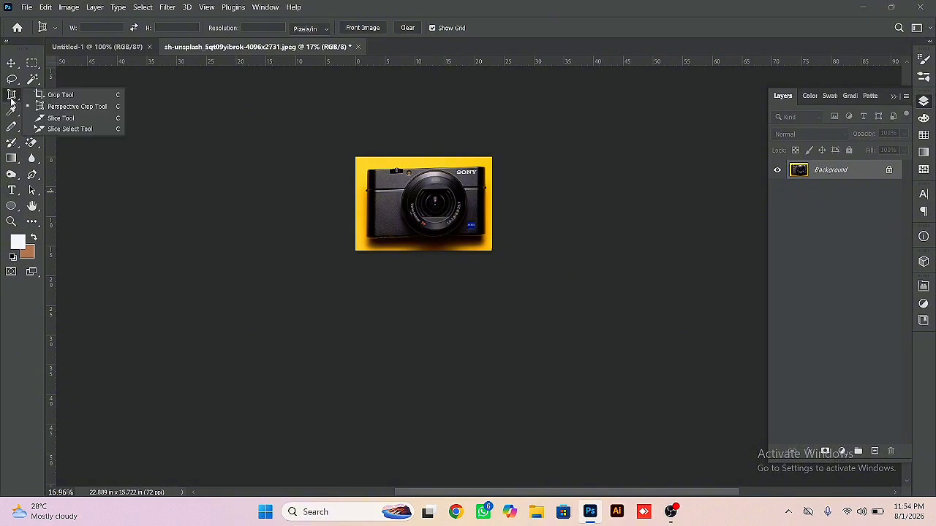
pyautogui.click(14, 100)
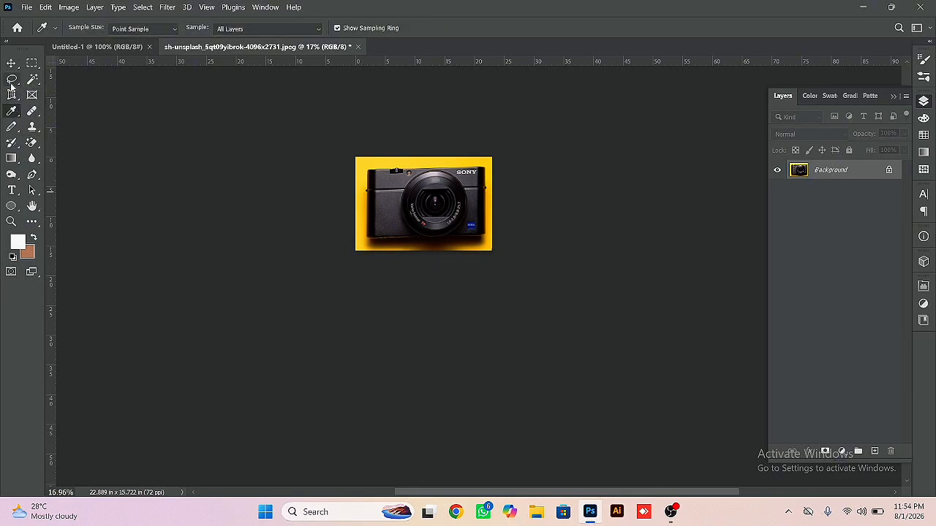
pyautogui.click(12, 95)
pyautogui.click(39, 95)
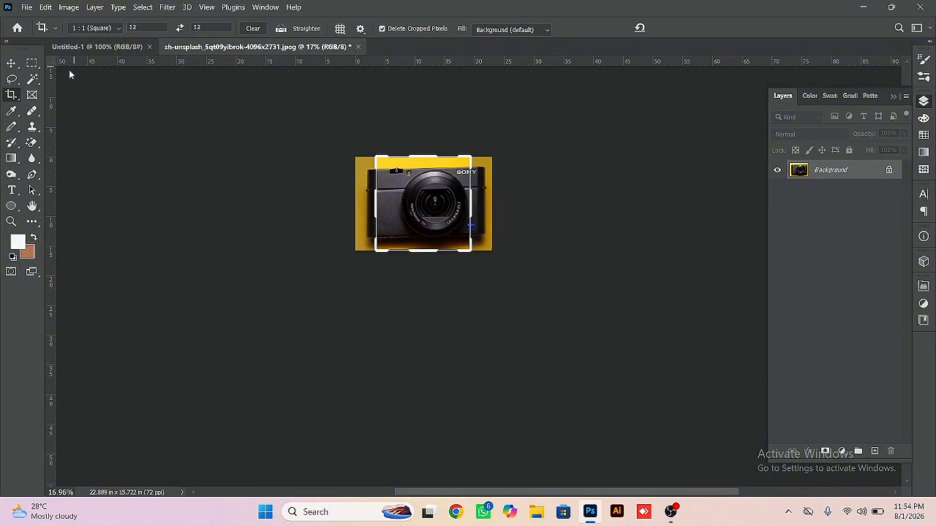
pyautogui.click(11, 98)
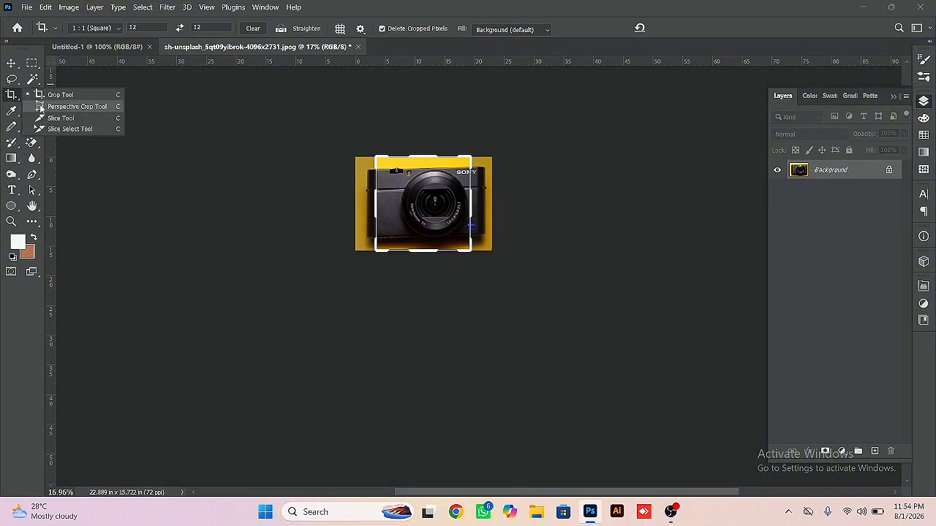
pyautogui.click(40, 107)
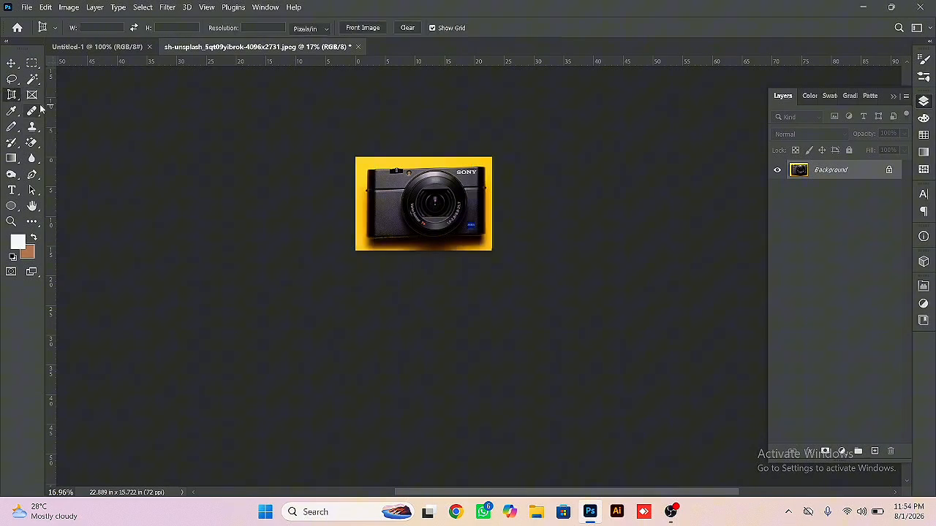
# - Undo the perspective crop, restoring the square photo with the tilted camera
pyautogui.click(12, 64)
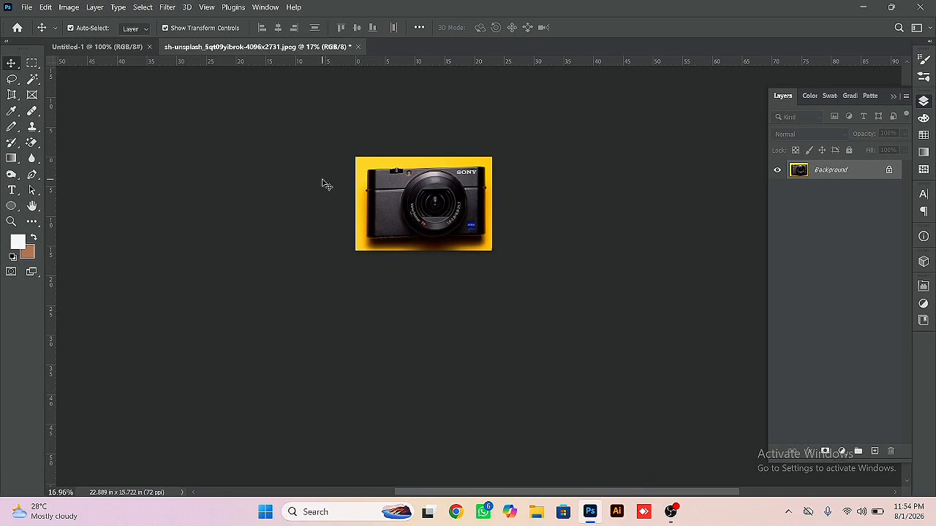
pyautogui.hotkey('ctrl', 'z')
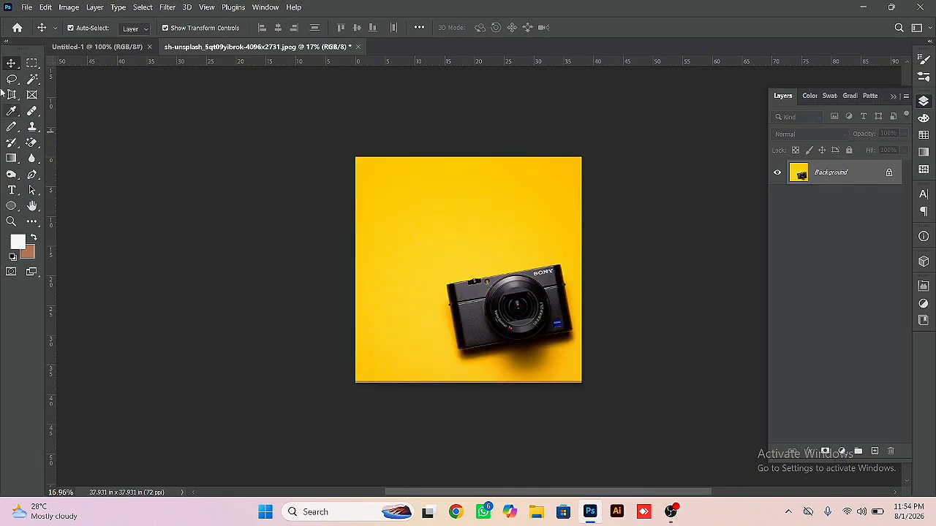
# - Perspective-crop the tilted camera again, fitting the four corners of the grid around its body, to about 25.1 × 16.9 in
pyautogui.click(12, 96)
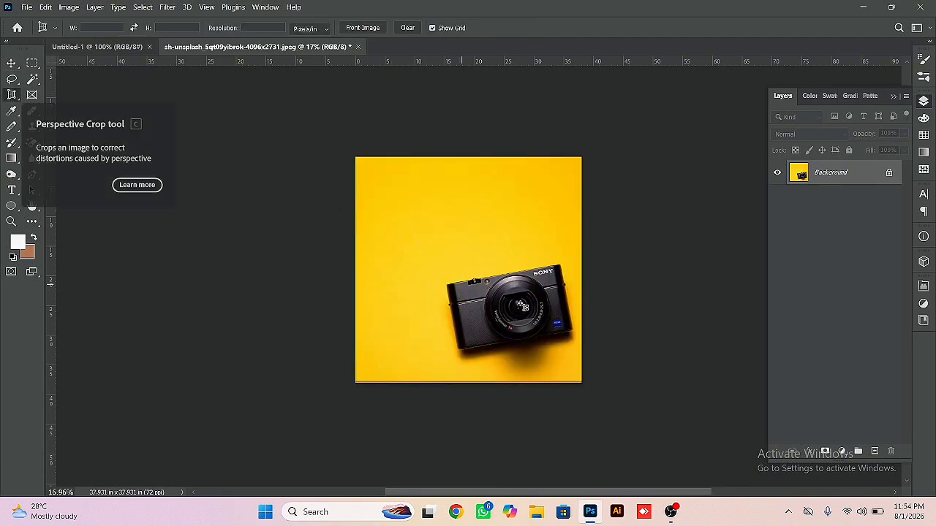
pyautogui.moveTo(435, 271); pyautogui.dragTo(578, 344)
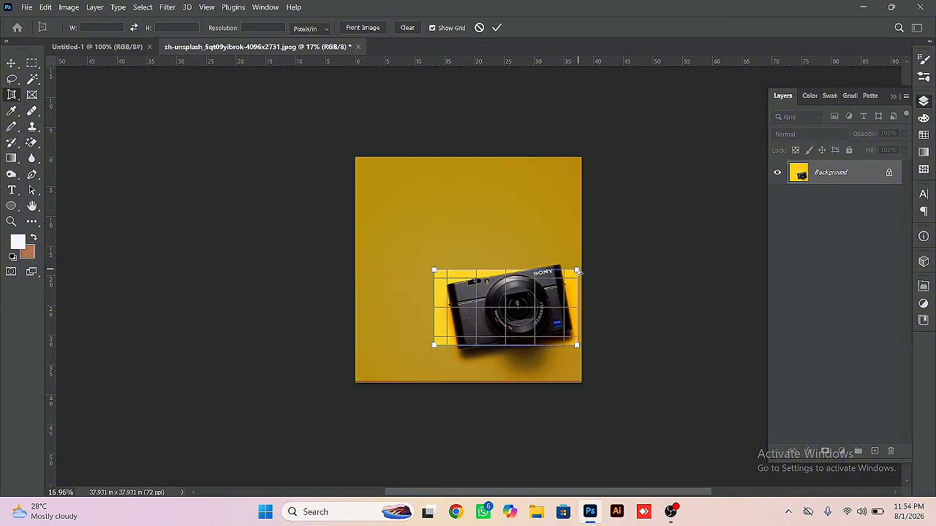
pyautogui.moveTo(579, 271); pyautogui.dragTo(572, 256)
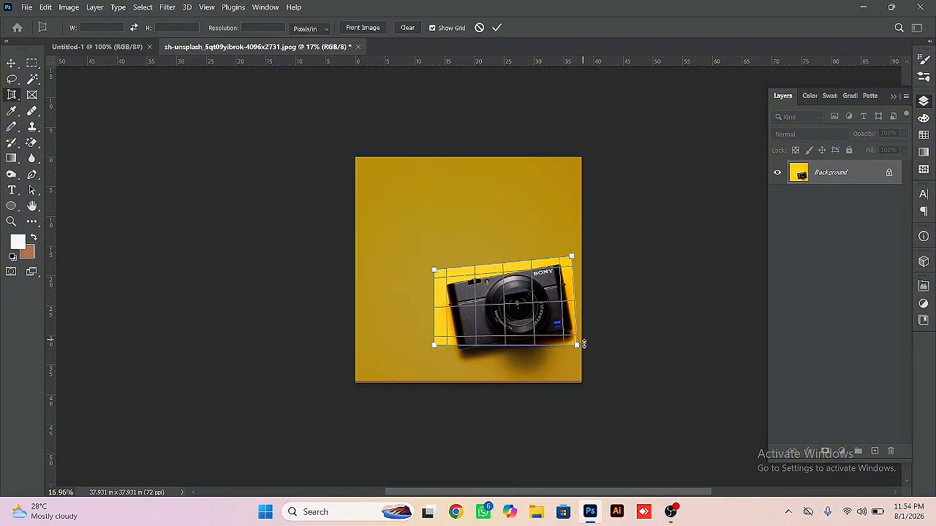
pyautogui.moveTo(578, 345); pyautogui.dragTo(579, 342)
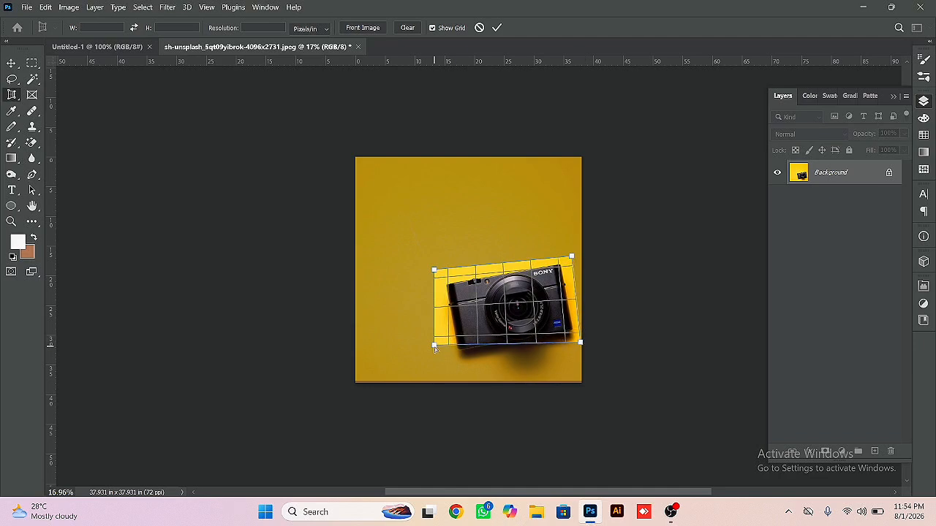
pyautogui.moveTo(435, 346); pyautogui.dragTo(451, 370)
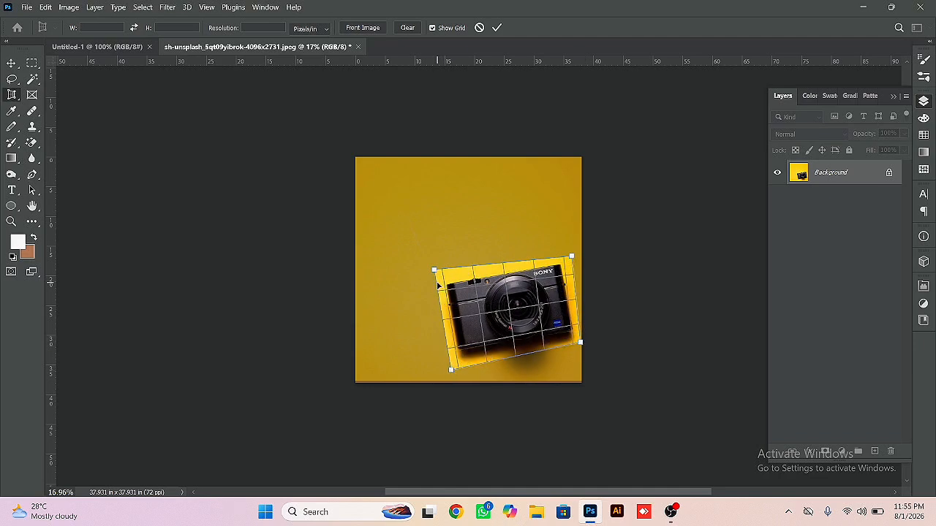
pyautogui.moveTo(435, 270); pyautogui.dragTo(436, 276)
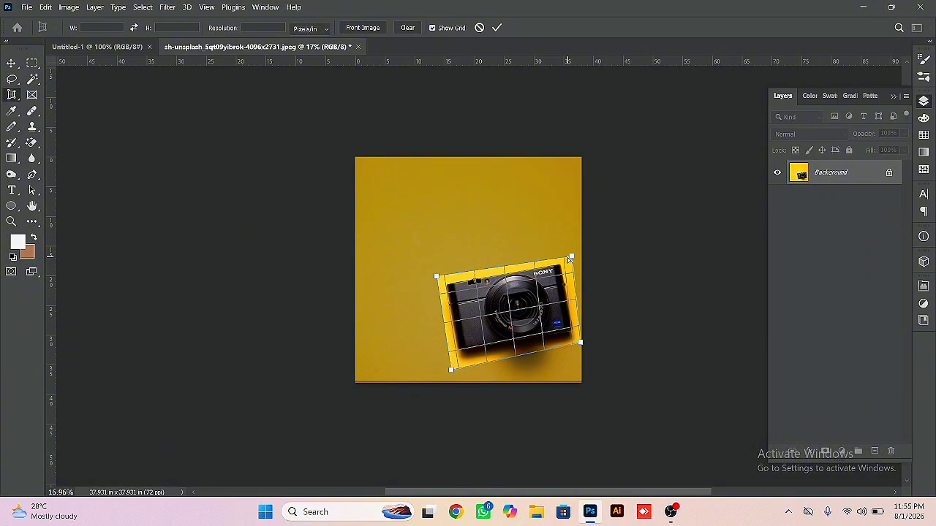
pyautogui.doubleClick(538, 306)
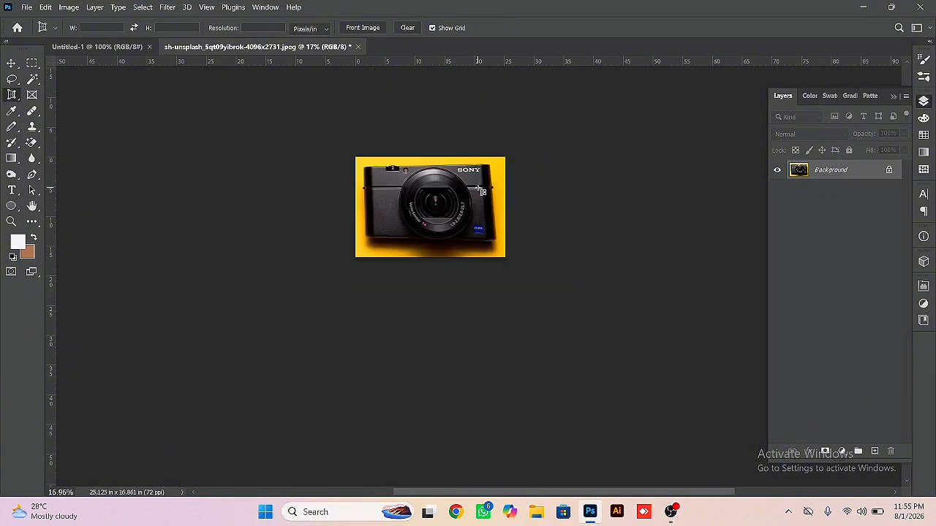
# - Undo the second perspective crop of the camera photo
pyautogui.click(10, 65)
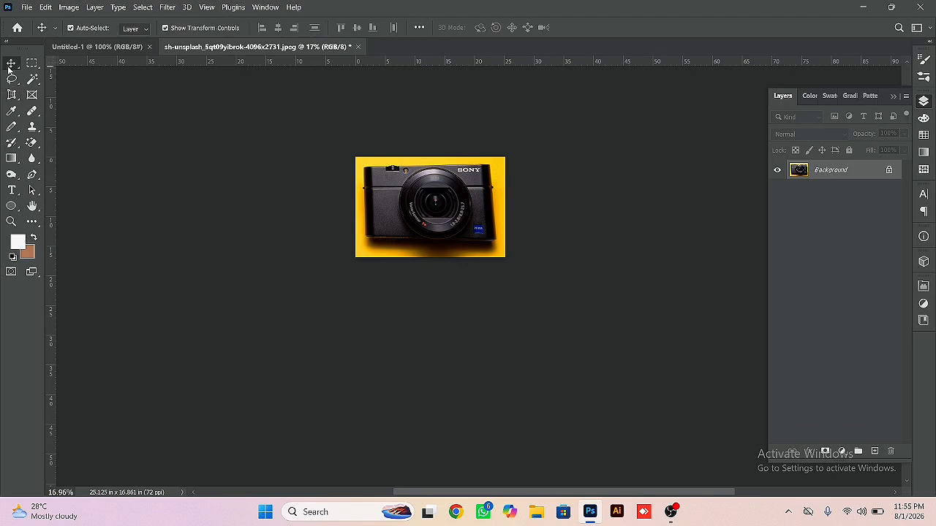
pyautogui.hotkey('ctrl', 'z')
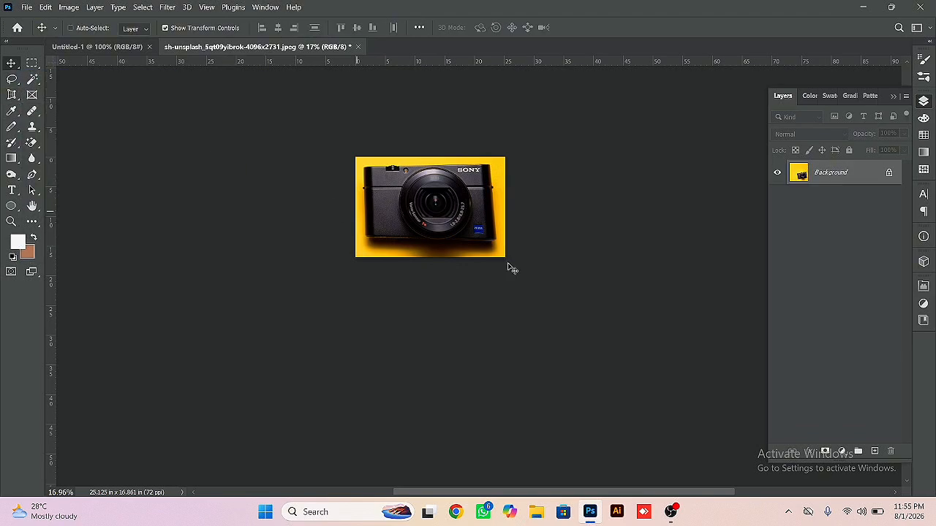
# - Reset the foreground and background colours to default, swap them, and sample the photo's yellow backdrop as foreground with the Eyedropper
pyautogui.click(11, 111)
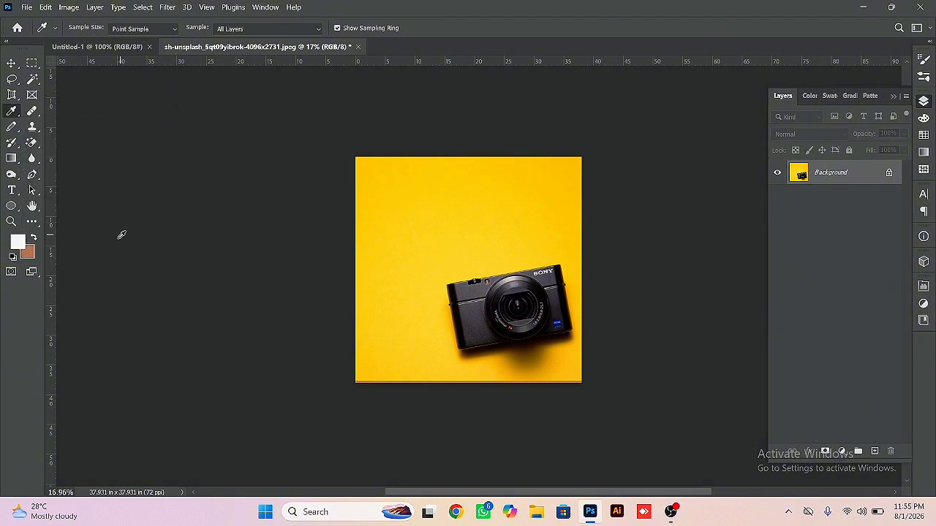
pyautogui.click(14, 256)
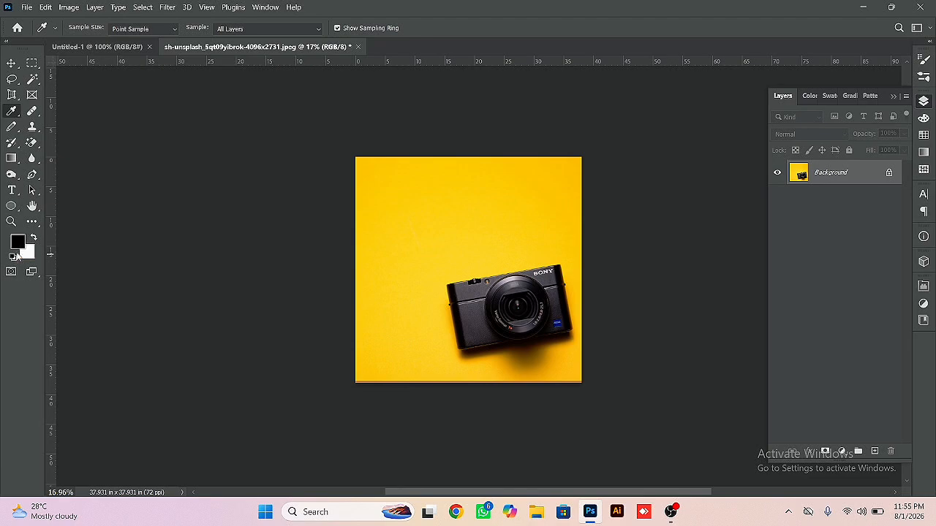
pyautogui.click(33, 239)
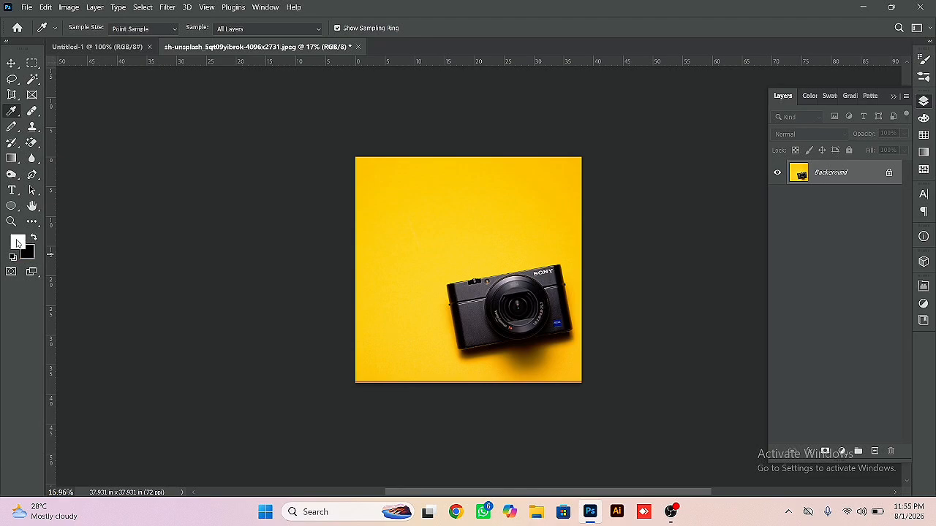
pyautogui.click(420, 240)
pyautogui.click(420, 237)
# - Sample colours from the camera body, the lens and several backdrop areas with the Eyedropper, ending on yellow as the foreground
pyautogui.click(480, 320)
pyautogui.click(523, 308)
pyautogui.click(452, 233)
pyautogui.click(420, 202)
pyautogui.click(421, 194)
pyautogui.click(382, 187)
pyautogui.click(399, 211)
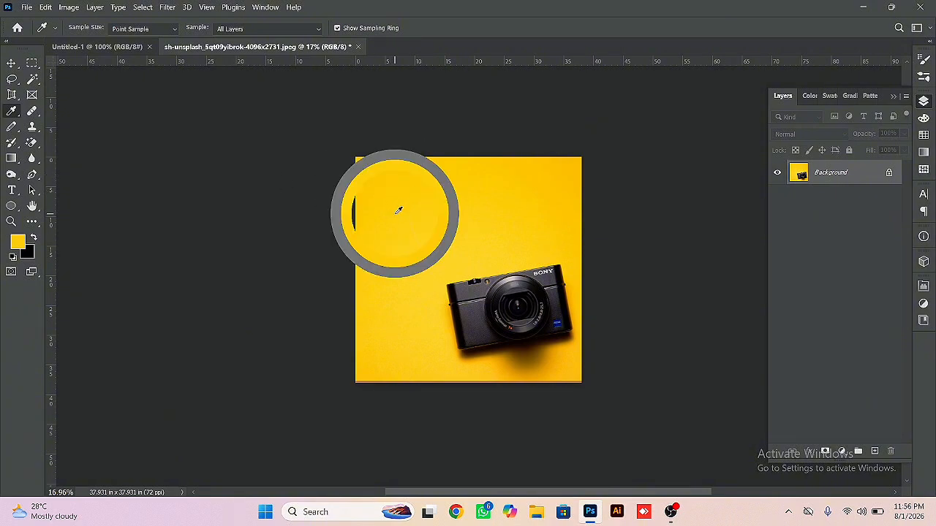
pyautogui.click(462, 202)
pyautogui.click(501, 186)
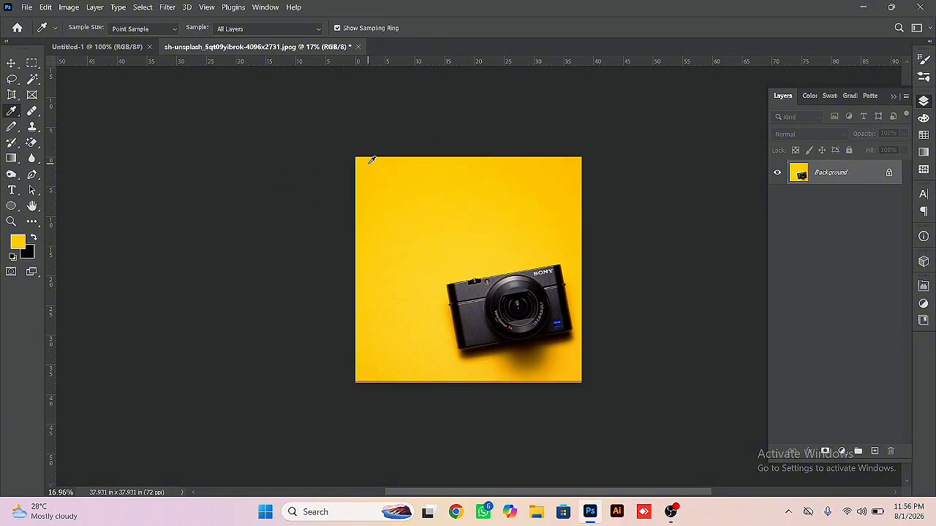
# - Remove the SONY logo from the camera with the Patch Tool, using the plain body texture just below it, and clear the selection
pyautogui.rightClick(10, 114)
pyautogui.click(31, 111)
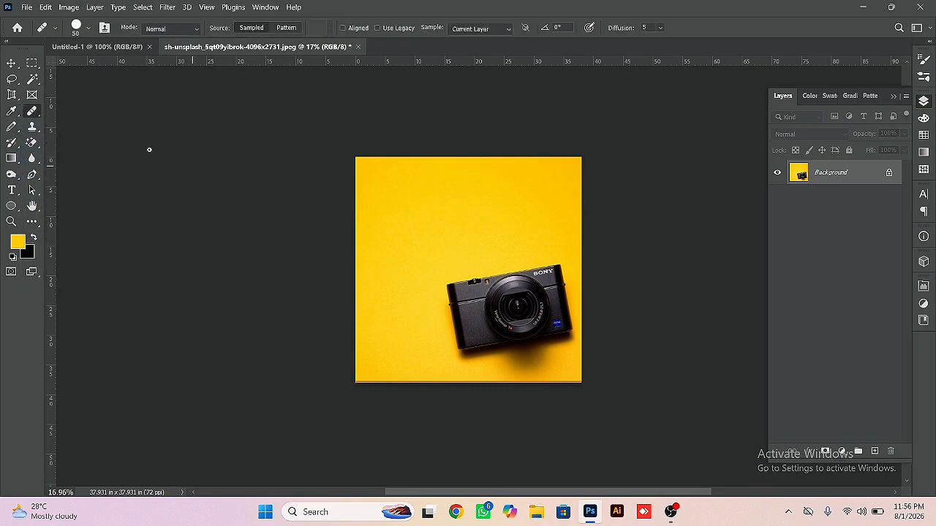
pyautogui.rightClick(30, 113)
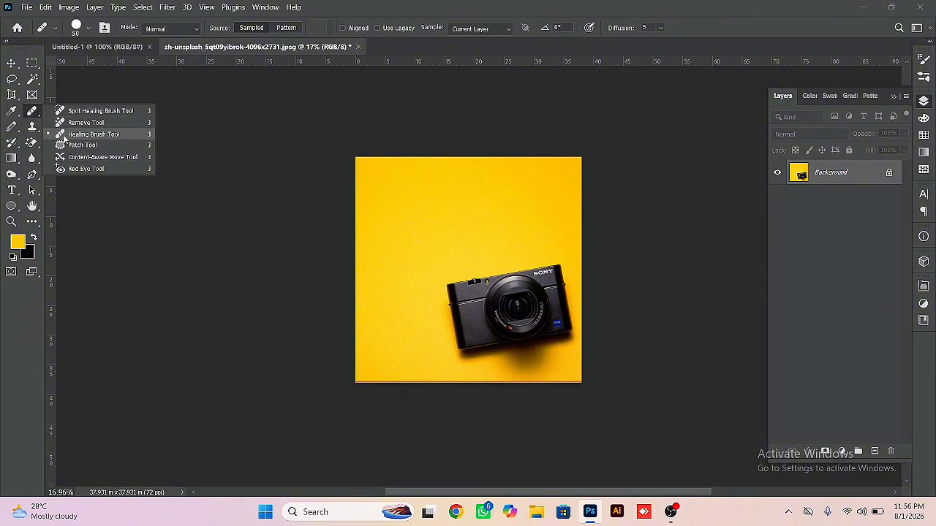
pyautogui.click(71, 144)
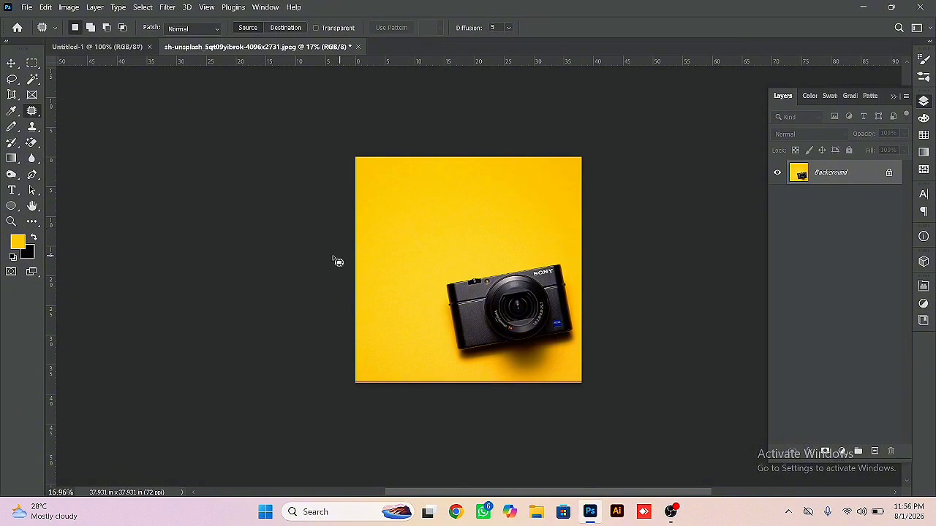
pyautogui.scroll(6, 561, 295)
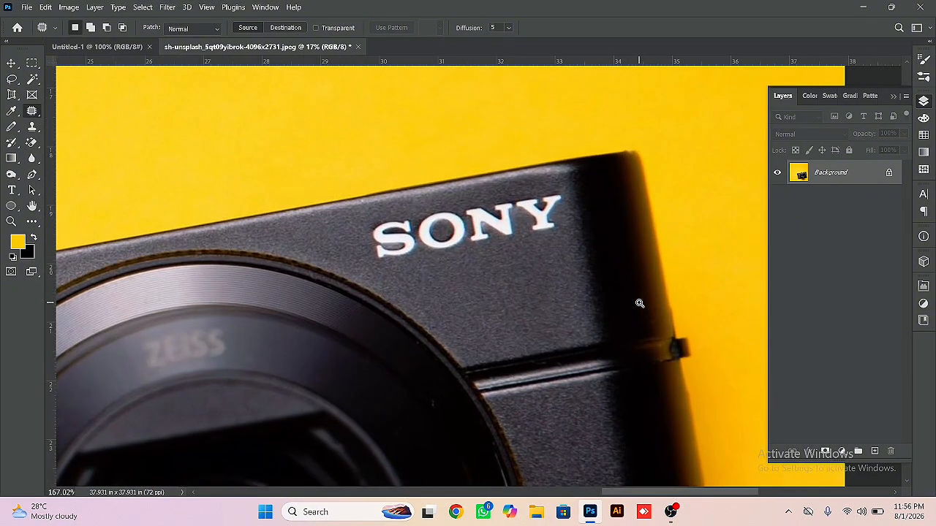
pyautogui.moveTo(559, 189)
pyautogui.mouseDown()
pyautogui.moveTo(561, 229)
pyautogui.moveTo(368, 267)
pyautogui.mouseUp()
pyautogui.moveTo(368, 224); pyautogui.dragTo(559, 191)
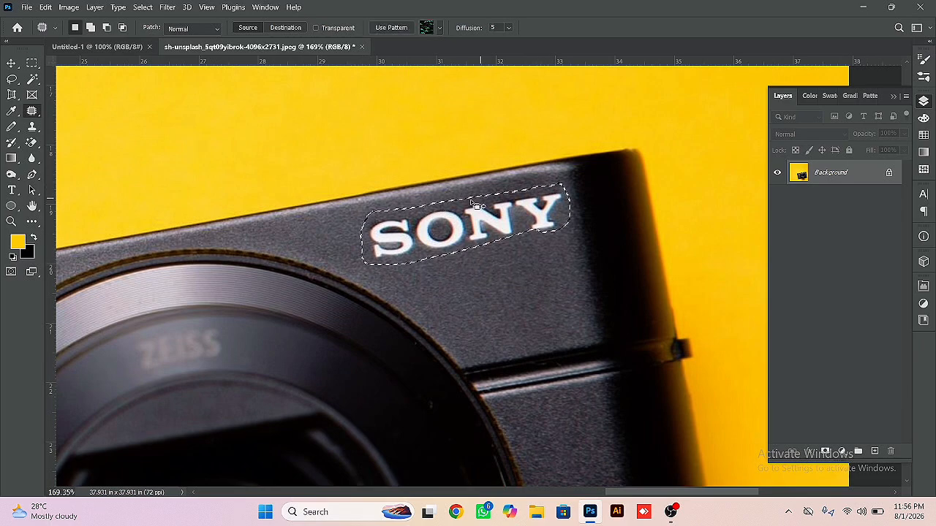
pyautogui.moveTo(475, 207); pyautogui.dragTo(480, 228)
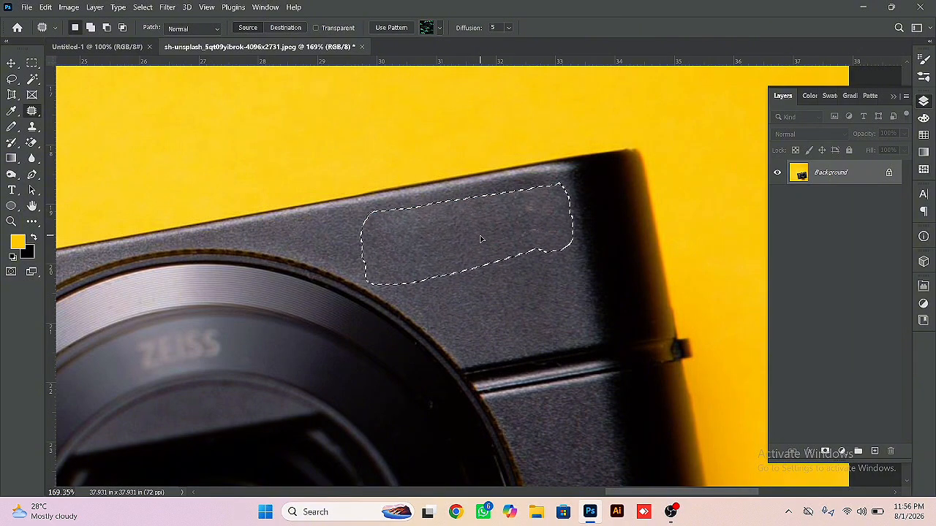
pyautogui.moveTo(480, 221); pyautogui.dragTo(484, 245)
pyautogui.hotkey('ctrl', 'd')
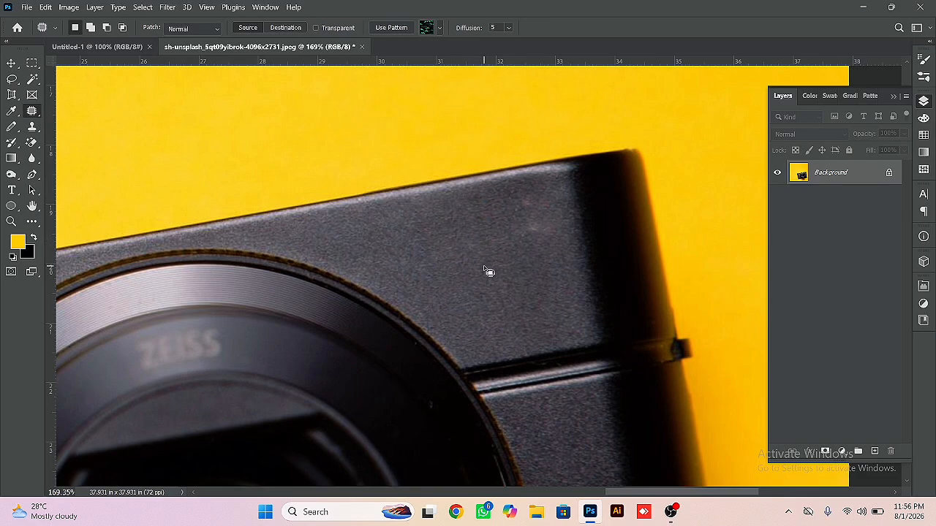
# - Outline the blue ZEISS badge with the Patch Tool and replace it with the plain body texture above it
pyautogui.hotkey('ctrl', '0')
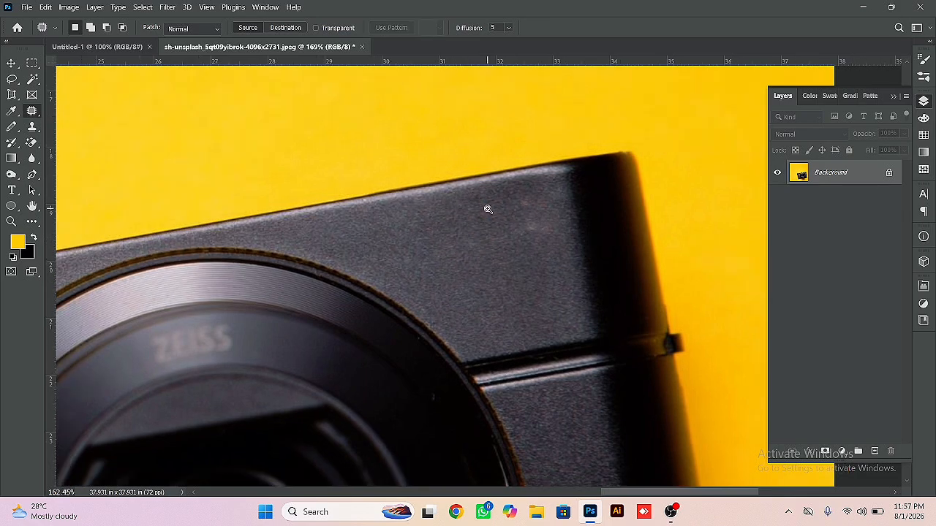
pyautogui.scroll(5, 525, 346)
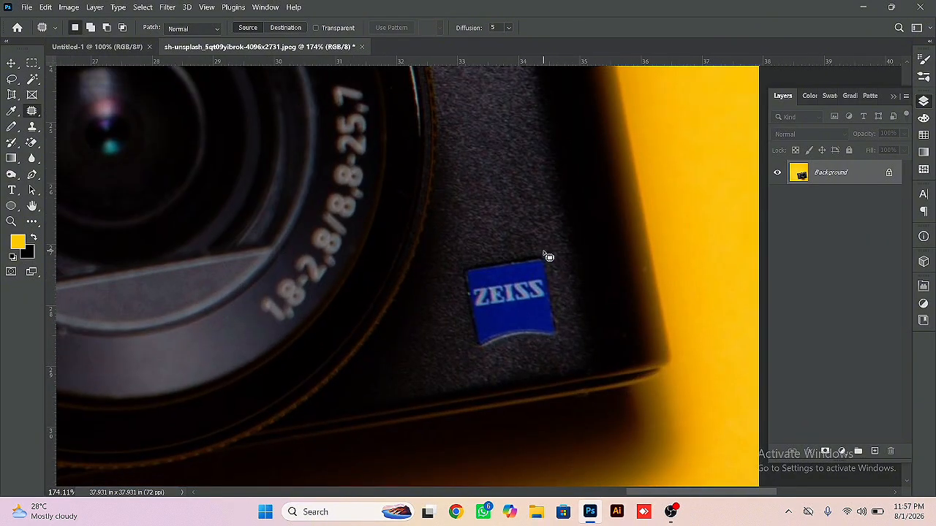
pyautogui.moveTo(542, 249)
pyautogui.mouseDown()
pyautogui.moveTo(566, 341)
pyautogui.moveTo(470, 355)
pyautogui.moveTo(455, 305)
pyautogui.moveTo(459, 261)
pyautogui.moveTo(541, 250)
pyautogui.mouseUp()
pyautogui.moveTo(522, 311); pyautogui.dragTo(508, 217)
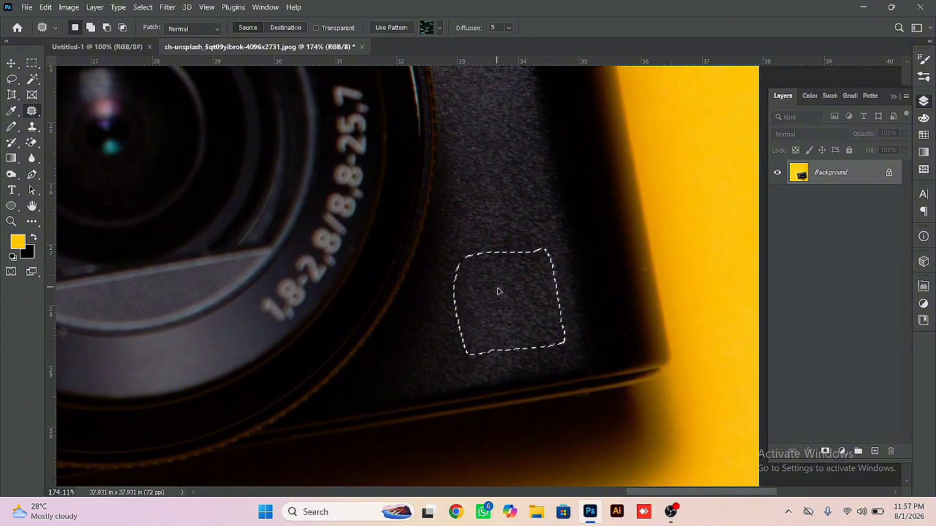
# - Try patching the former badge area from the lens ring and from the camera's dark side edge, undoing each patch
pyautogui.moveTo(497, 288); pyautogui.dragTo(378, 251)
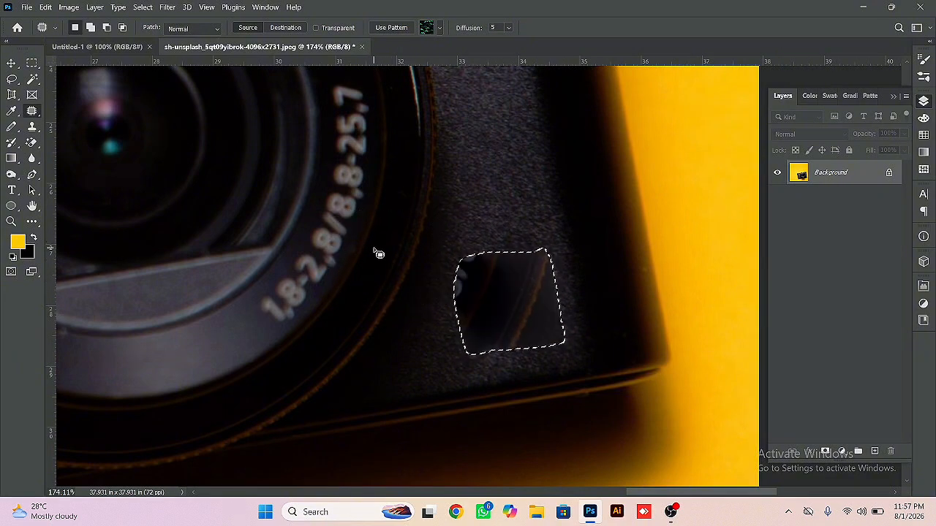
pyautogui.hotkey('ctrl', 'z')
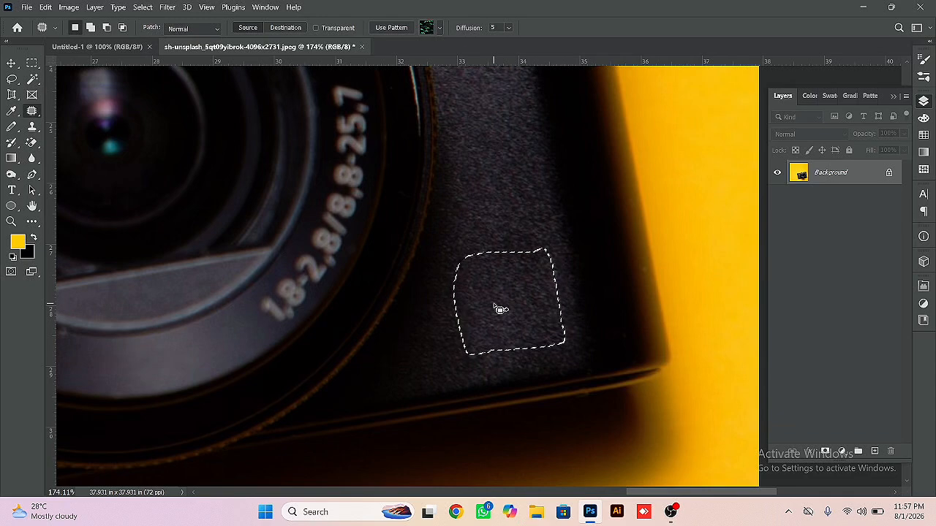
pyautogui.moveTo(500, 307); pyautogui.dragTo(597, 213)
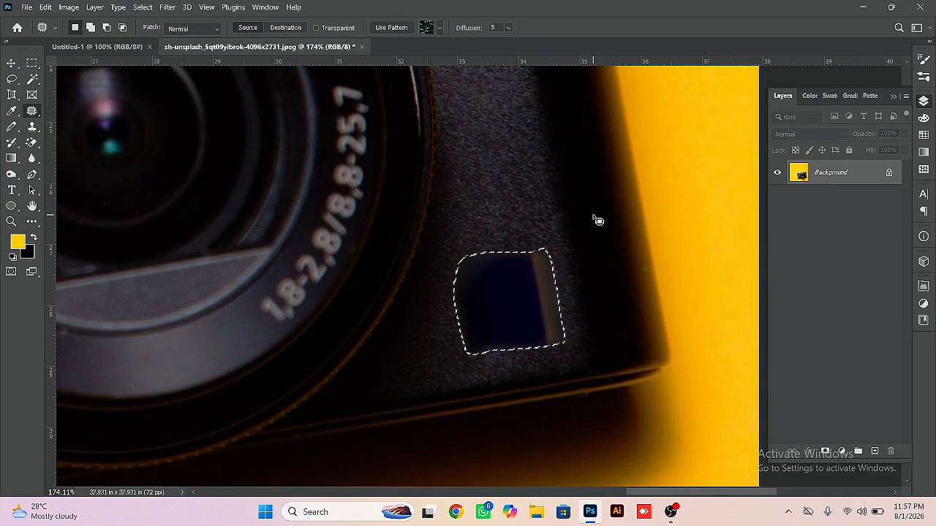
pyautogui.scroll(-5, 438, 267)
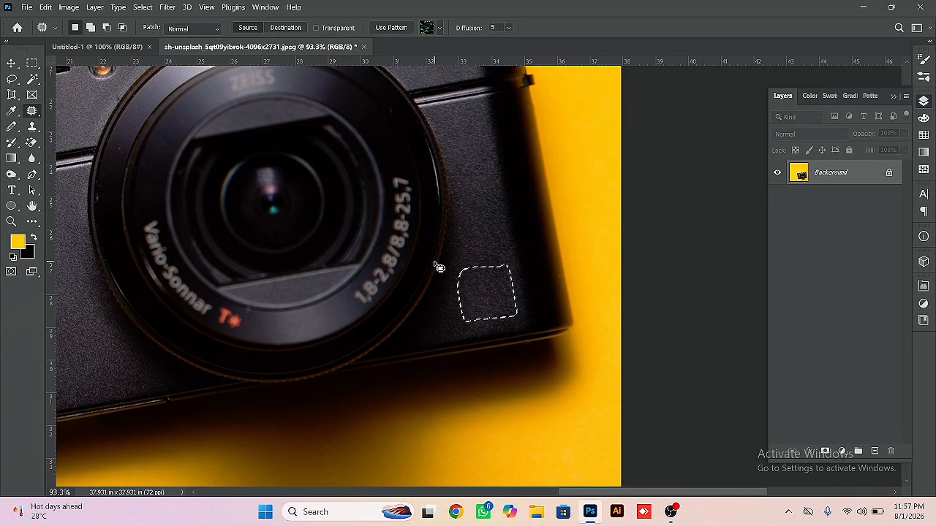
pyautogui.scroll(-3, 436, 267)
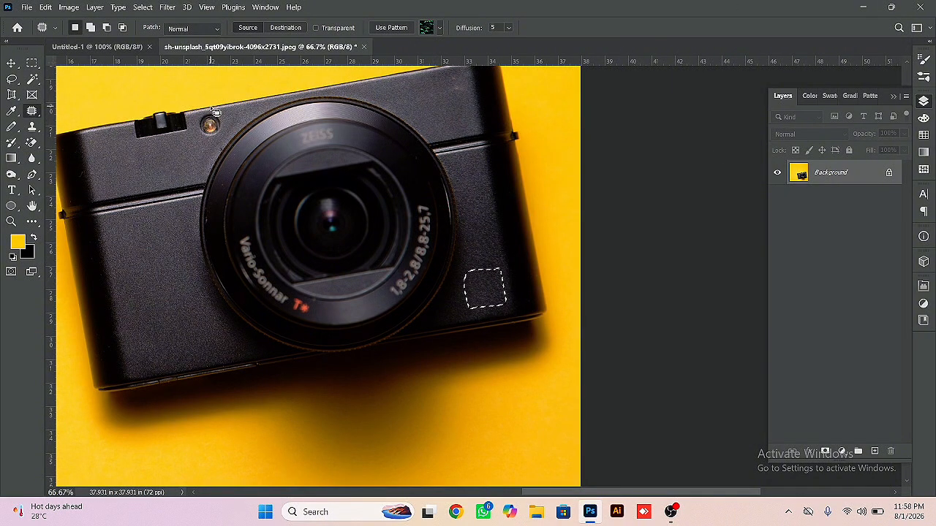
# - Patch away the small round lamp beside the lens with the plain body texture below it and clear the selection
pyautogui.moveTo(218, 115)
pyautogui.mouseDown()
pyautogui.moveTo(228, 126)
pyautogui.moveTo(223, 142)
pyautogui.moveTo(207, 145)
pyautogui.moveTo(197, 130)
pyautogui.moveTo(202, 151)
pyautogui.moveTo(188, 164)
pyautogui.mouseUp()
pyautogui.hotkey('ctrl', 'd')
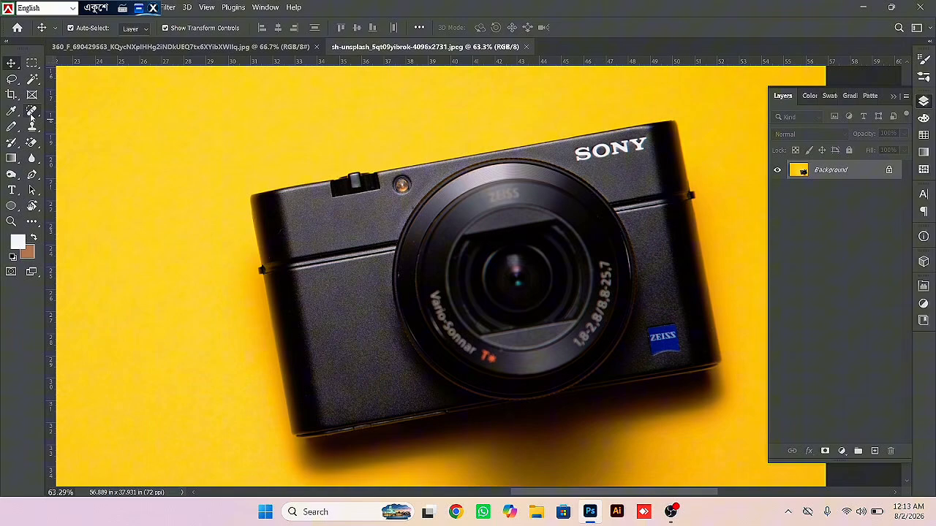
# - With the Remove Tool at brush size 80, dab the plain body below the round lamp and remove the lamp itself
pyautogui.rightClick(32, 110)
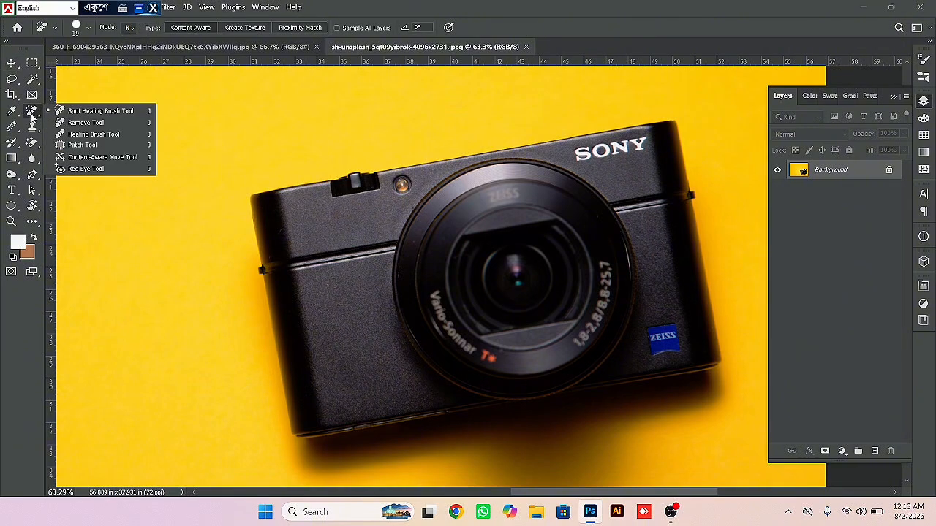
pyautogui.click(80, 154)
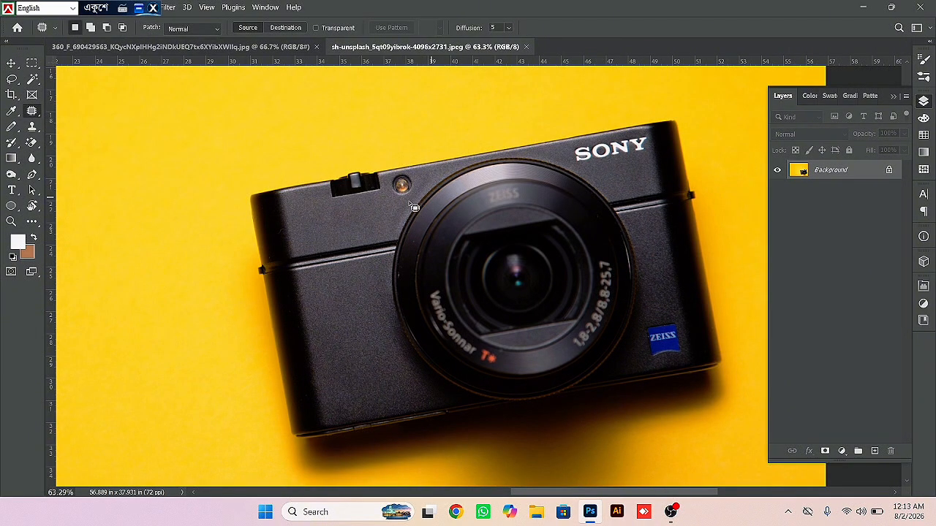
pyautogui.rightClick(31, 112)
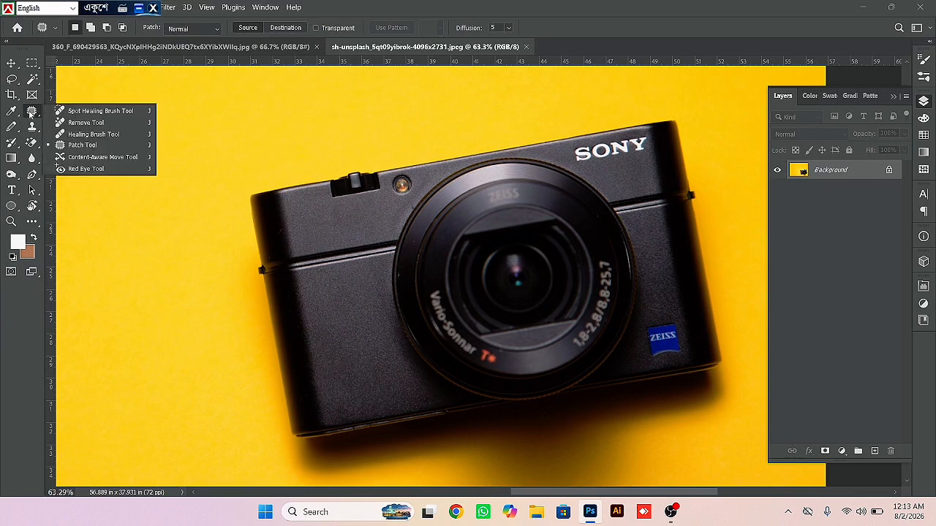
pyautogui.click(86, 123)
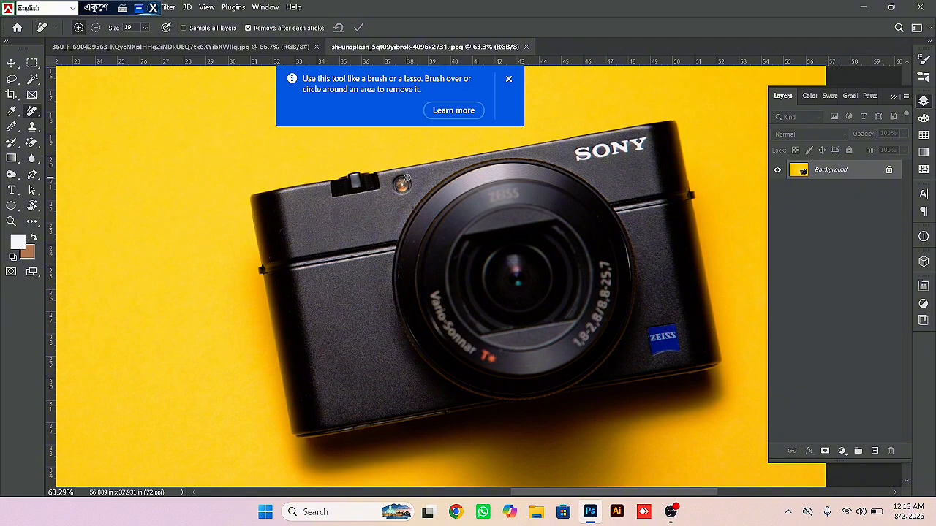
pyautogui.scroll(4, 406, 177)
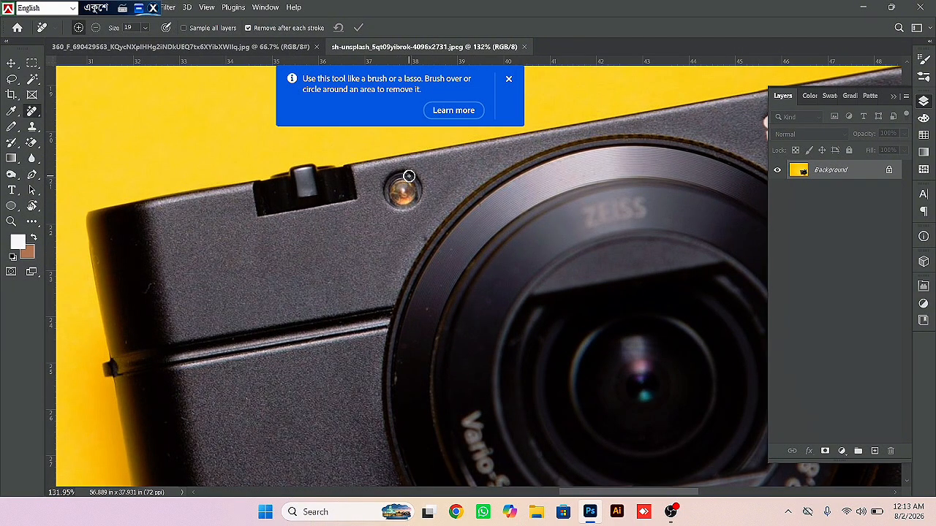
pyautogui.press(']')
pyautogui.press(']')
pyautogui.press(']')
pyautogui.press(']')
pyautogui.press(']')
pyautogui.press(']')
pyautogui.press(']')
pyautogui.press(']')
pyautogui.press(']')
pyautogui.press(']')
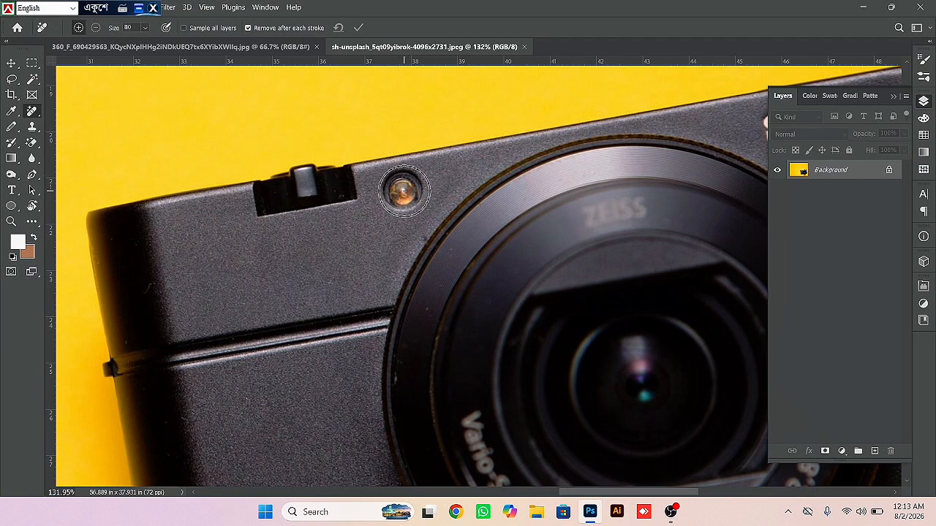
pyautogui.click(356, 250)
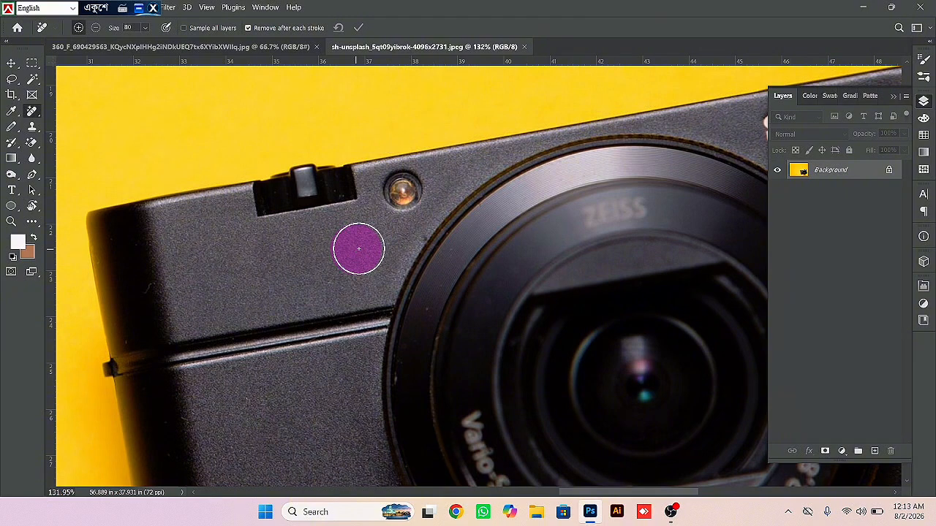
pyautogui.click(360, 248)
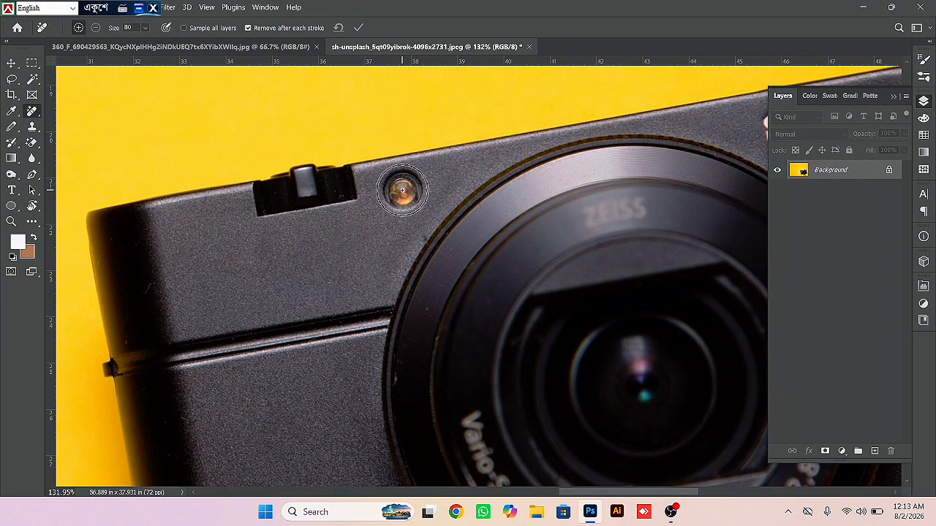
pyautogui.click(401, 191)
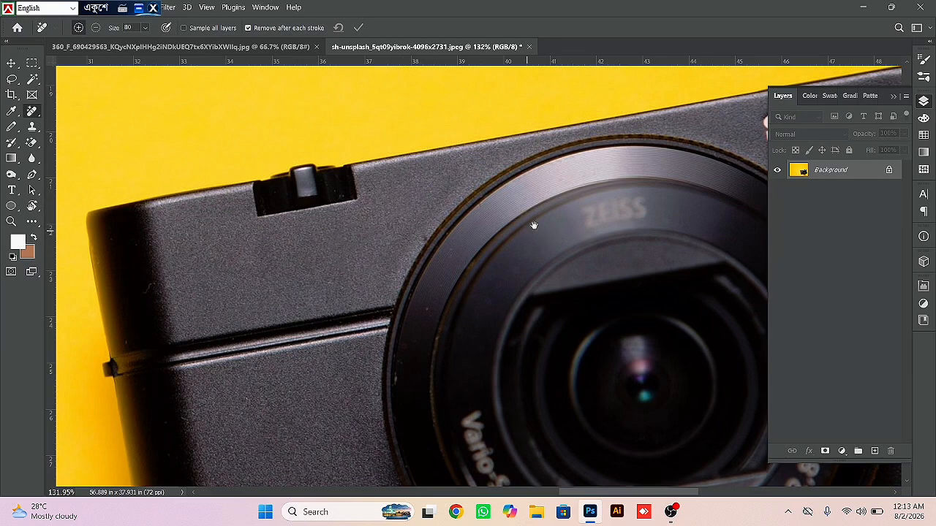
# - Try to remove the letter O from the SONY logo with a single Remove Tool dab
pyautogui.moveTo(534, 226); pyautogui.dragTo(259, 303)
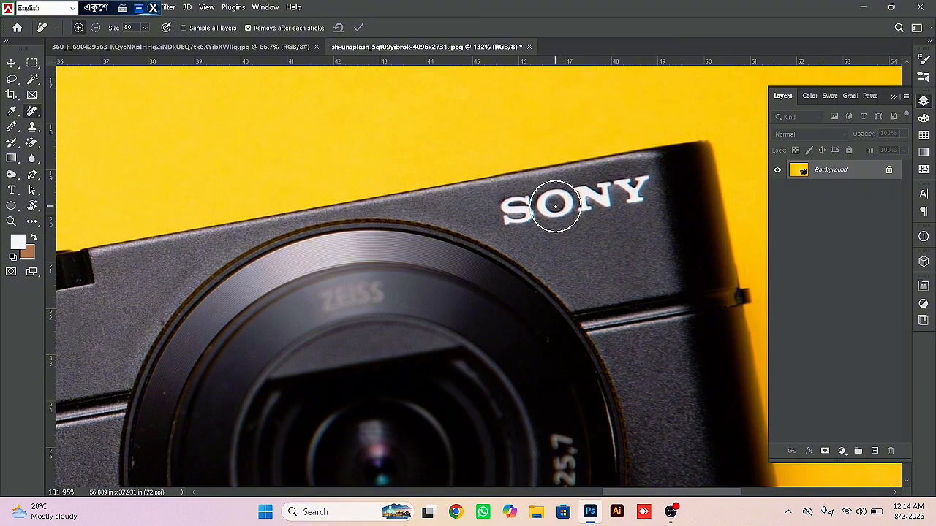
pyautogui.moveTo(555, 206); pyautogui.dragTo(554, 205)
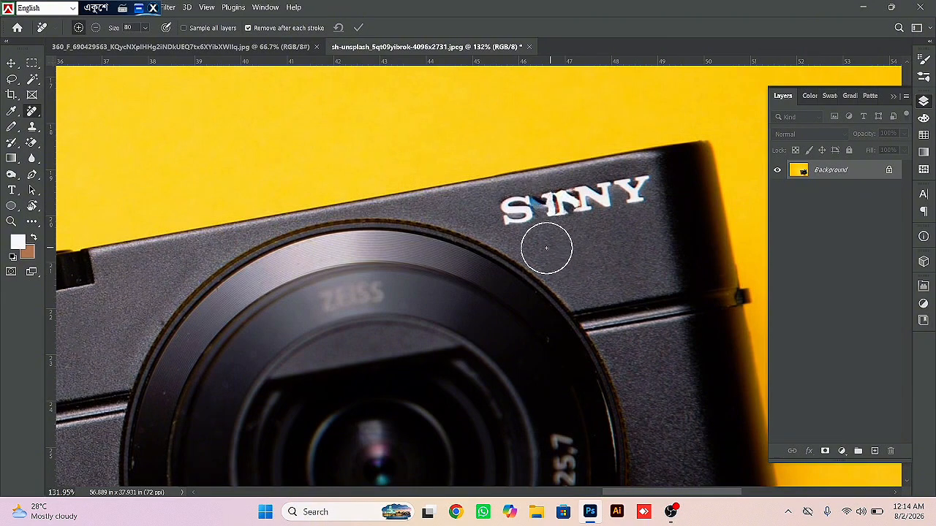
pyautogui.moveTo(451, 251); pyautogui.dragTo(409, 231)
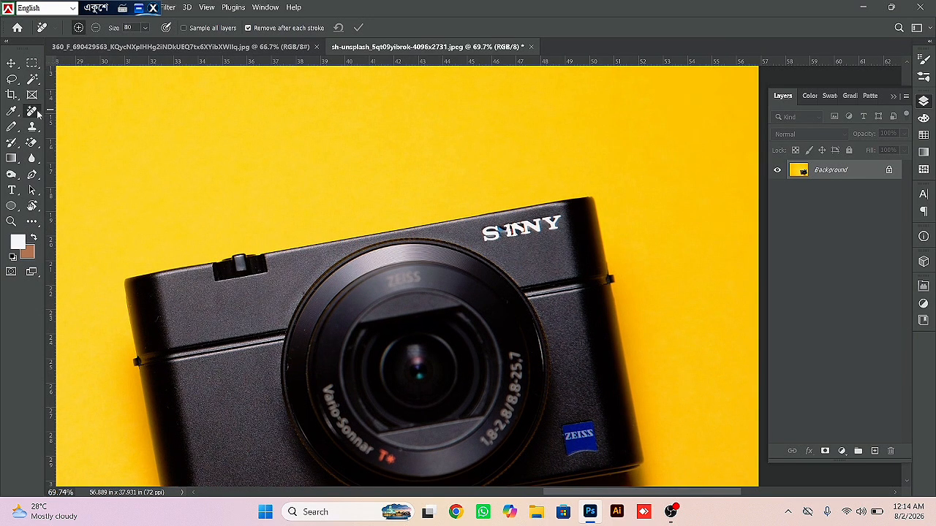
# - Switch to the face photo document and reduce the Remove Tool brush to size 35 for the cheek blemishes
pyautogui.click(164, 47)
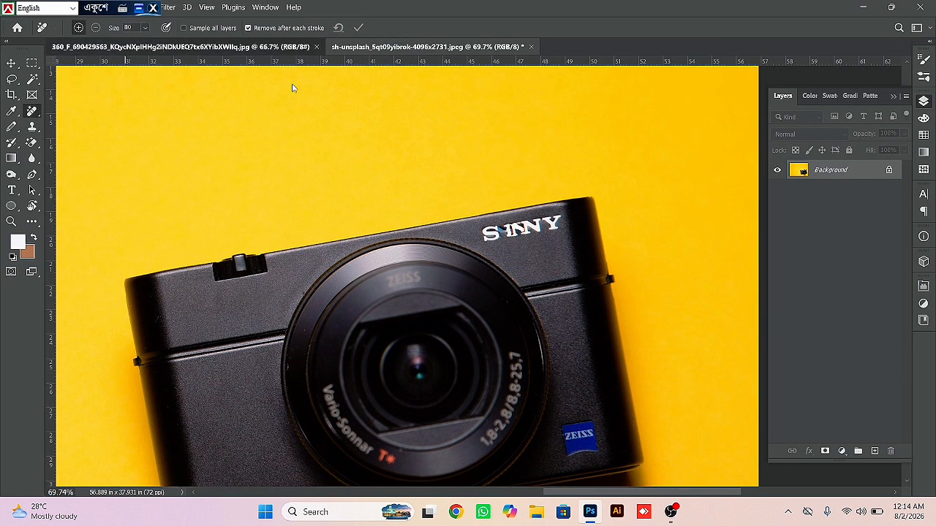
pyautogui.moveTo(510, 261); pyautogui.dragTo(628, 291)
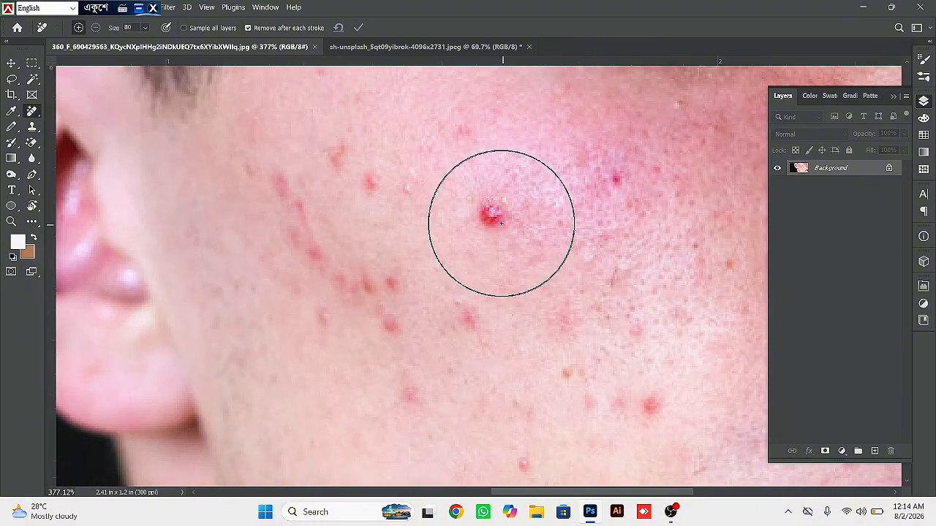
pyautogui.press('[')
pyautogui.press('[')
pyautogui.press('[')
pyautogui.press('[')
pyautogui.press('[')
pyautogui.press('[')
pyautogui.press('[')
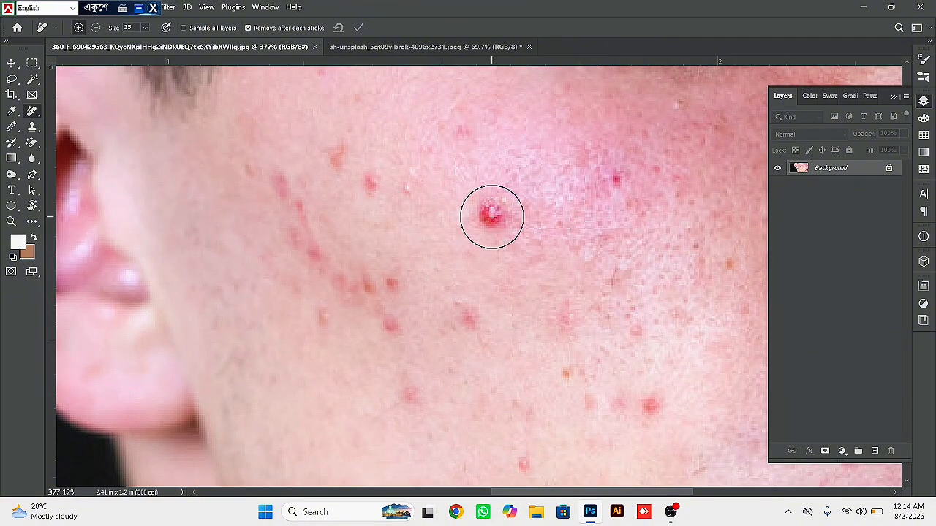
# - Remove the large red pimple and the smaller spots across the cheek with the Remove Tool, mostly at brush size 30
pyautogui.click(490, 215)
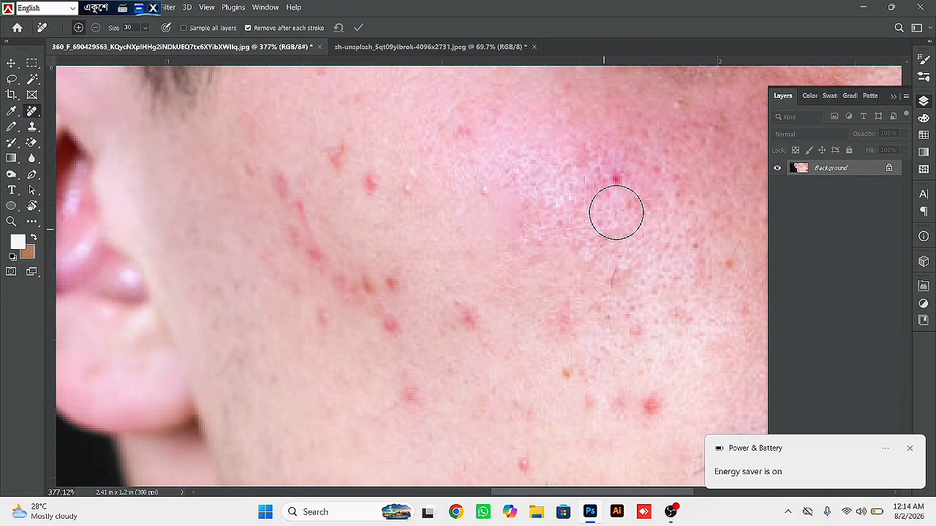
pyautogui.click(617, 181)
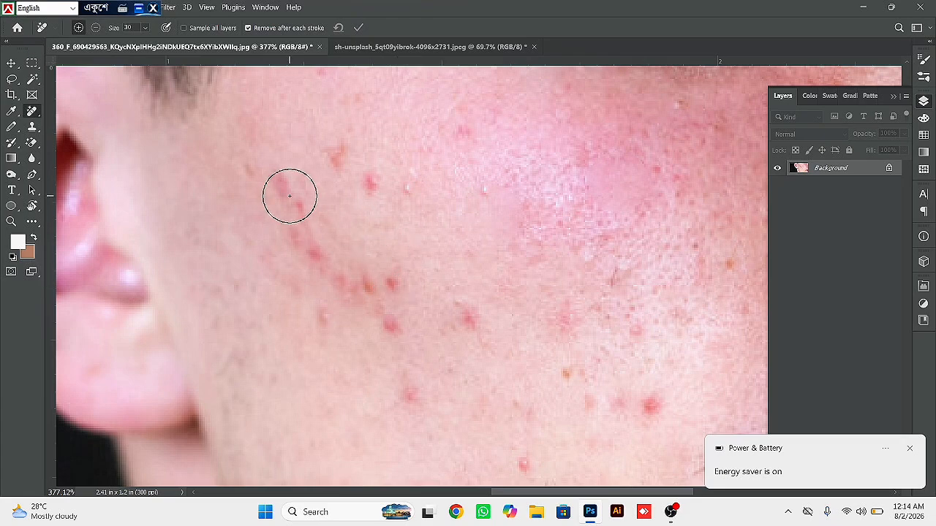
pyautogui.moveTo(276, 174)
pyautogui.mouseDown()
pyautogui.moveTo(326, 288)
pyautogui.moveTo(375, 303)
pyautogui.mouseUp()
pyautogui.moveTo(316, 126); pyautogui.dragTo(402, 230)
pyautogui.moveTo(365, 269); pyautogui.dragTo(396, 343)
pyautogui.moveTo(399, 349); pyautogui.dragTo(431, 416)
pyautogui.moveTo(446, 299); pyautogui.dragTo(519, 389)
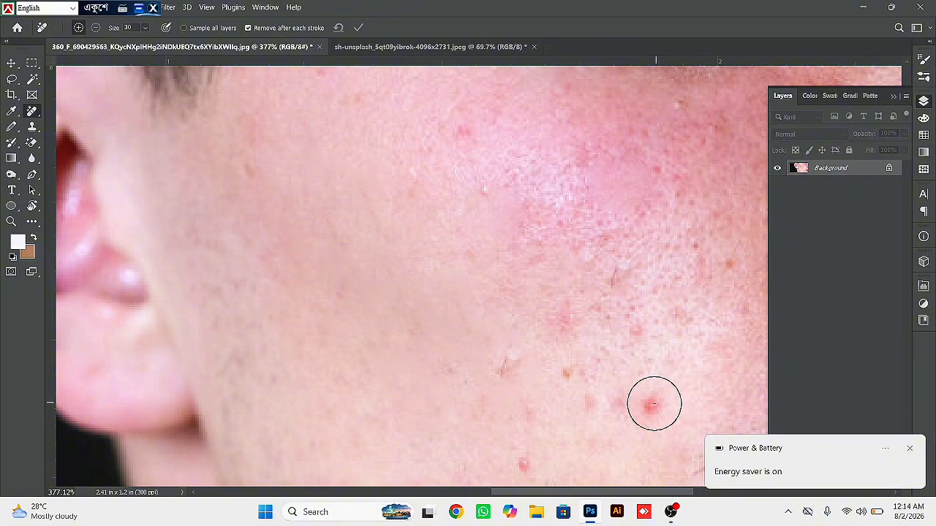
pyautogui.click(654, 402)
pyautogui.click(570, 327)
pyautogui.click(574, 375)
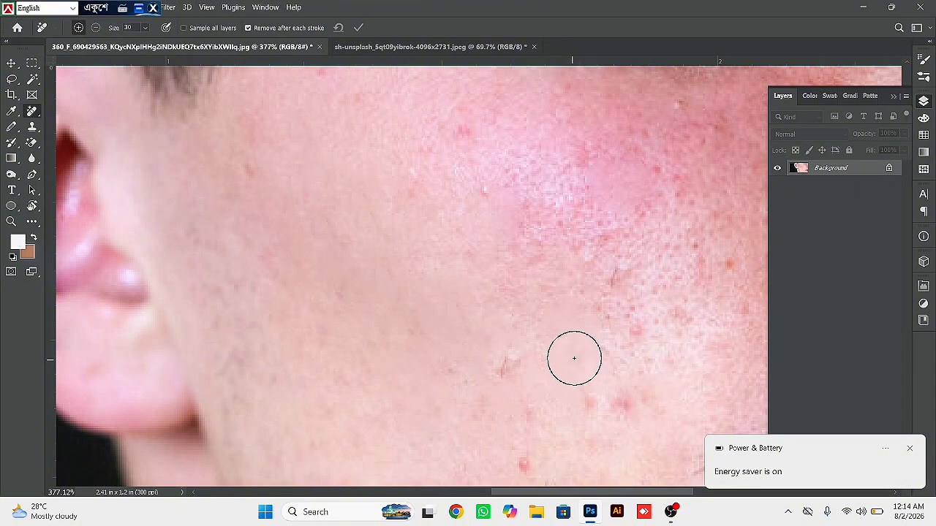
# - Undo all the Remove Tool strokes made on the cheek
pyautogui.hotkey('ctrl', 'space')
pyautogui.moveTo(548, 310)
pyautogui.mouseDown()
pyautogui.moveTo(507, 270)
pyautogui.moveTo(532, 285)
pyautogui.mouseUp()
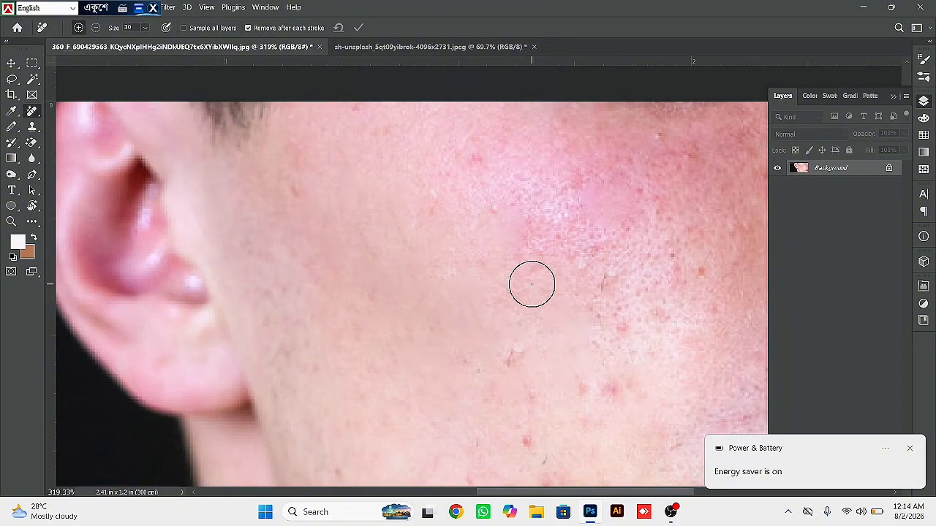
pyautogui.hotkey('ctrl', 'z')
pyautogui.hotkey('ctrl', 'z')
pyautogui.hotkey('ctrl', 'z')
pyautogui.hotkey('ctrl', 'z')
pyautogui.hotkey('ctrl', 'z')
pyautogui.hotkey('ctrl', 'z')
pyautogui.hotkey('ctrl', 'z')
pyautogui.hotkey('ctrl', 'z')
pyautogui.hotkey('ctrl', 'z')
pyautogui.hotkey('ctrl', 'z')
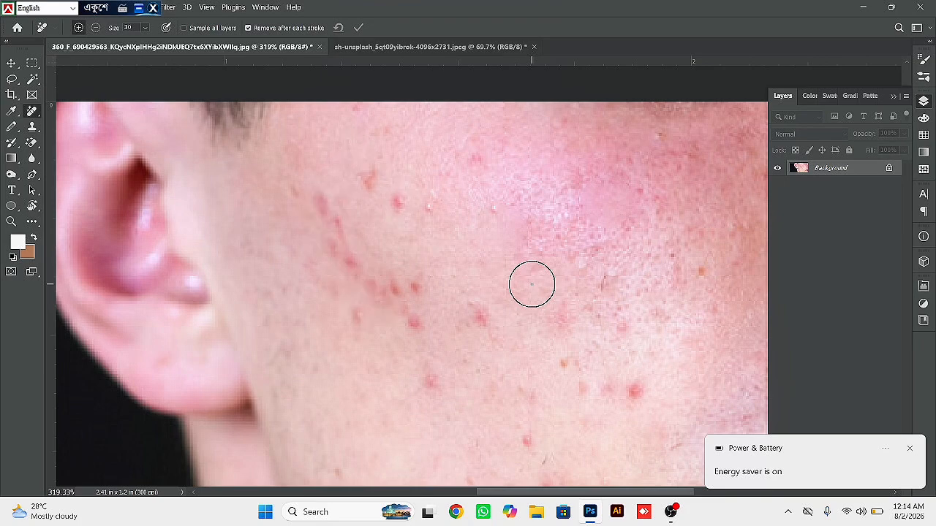
pyautogui.hotkey('ctrl', 'z')
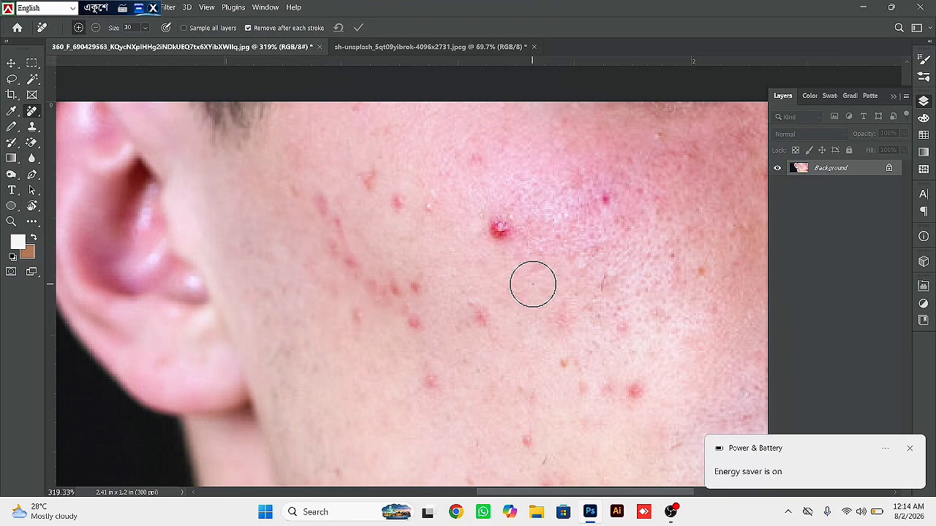
# - With the Healing Brush at size 30, sample clear skin near the large red pimple and heal the pimple
pyautogui.rightClick(31, 111)
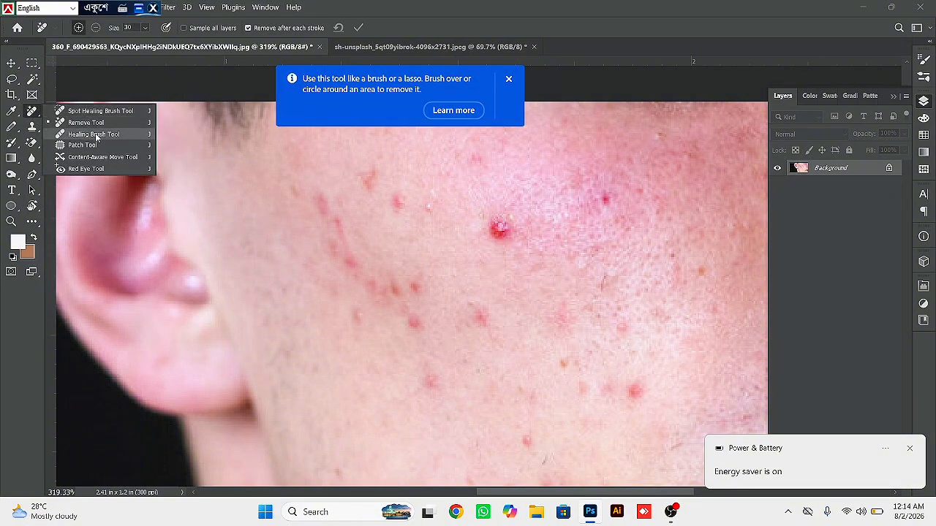
pyautogui.click(94, 134)
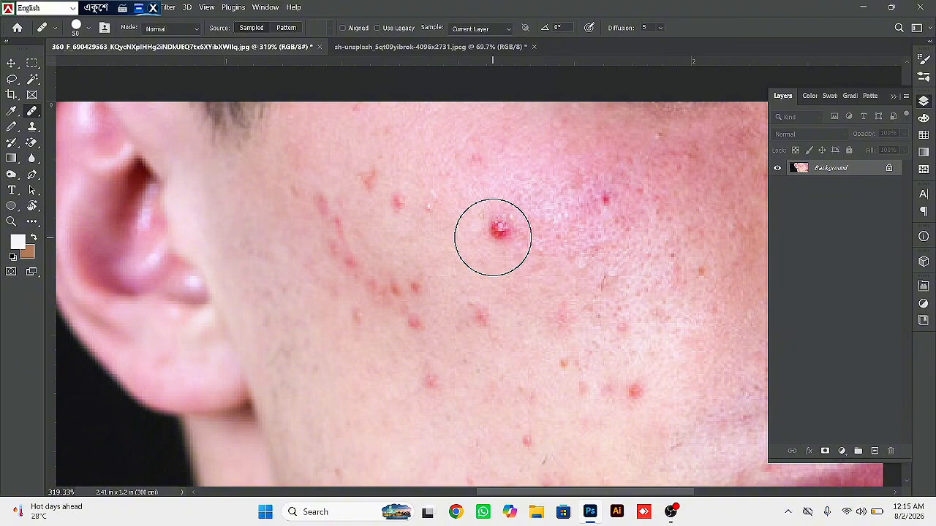
pyautogui.press('[')
pyautogui.press('[')
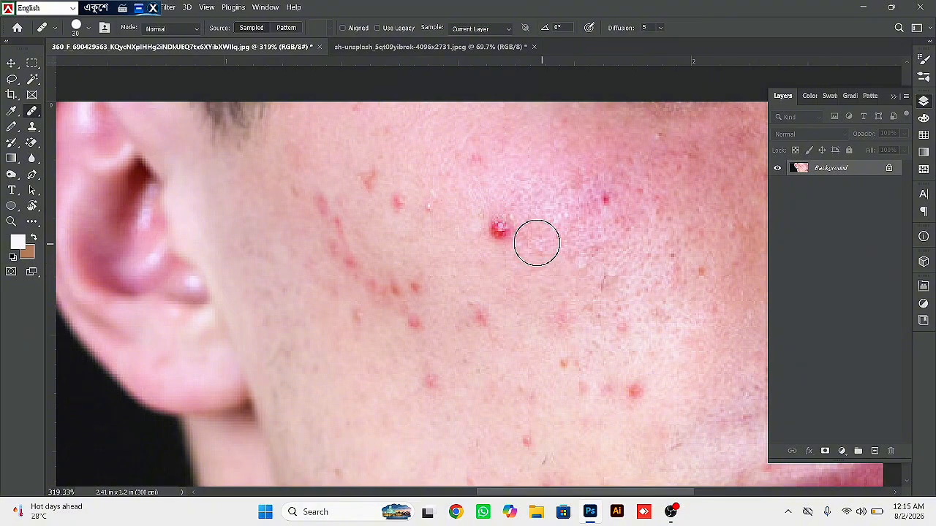
pyautogui.click(503, 230)
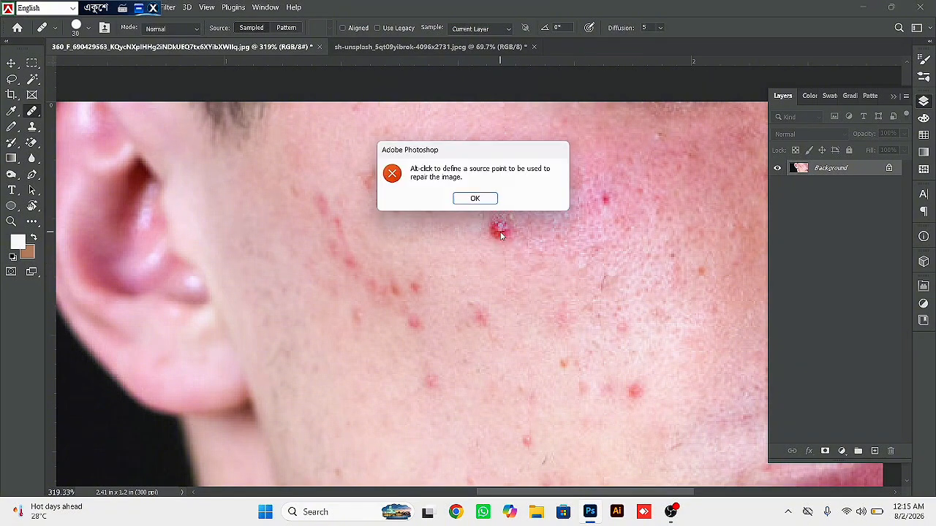
pyautogui.click(477, 200)
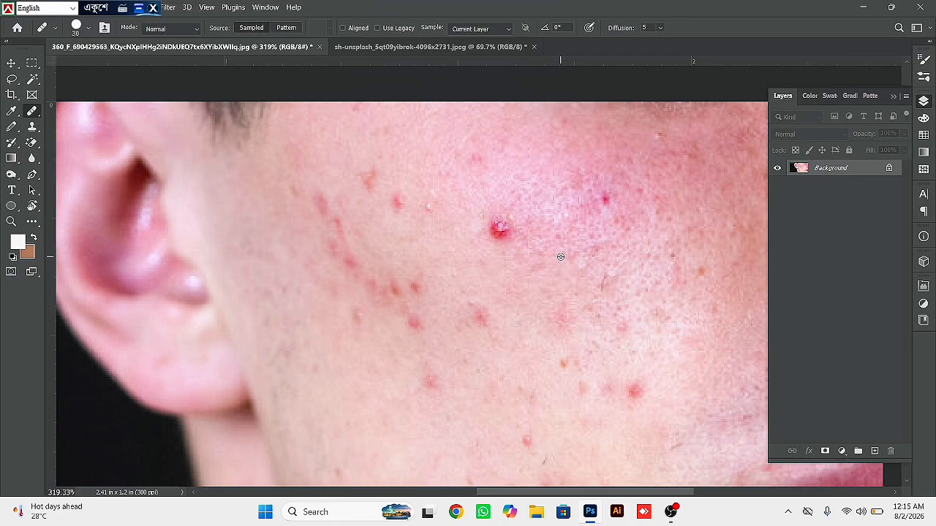
pyautogui.keyDown('alt'); pyautogui.click(561, 256); pyautogui.keyUp('alt')
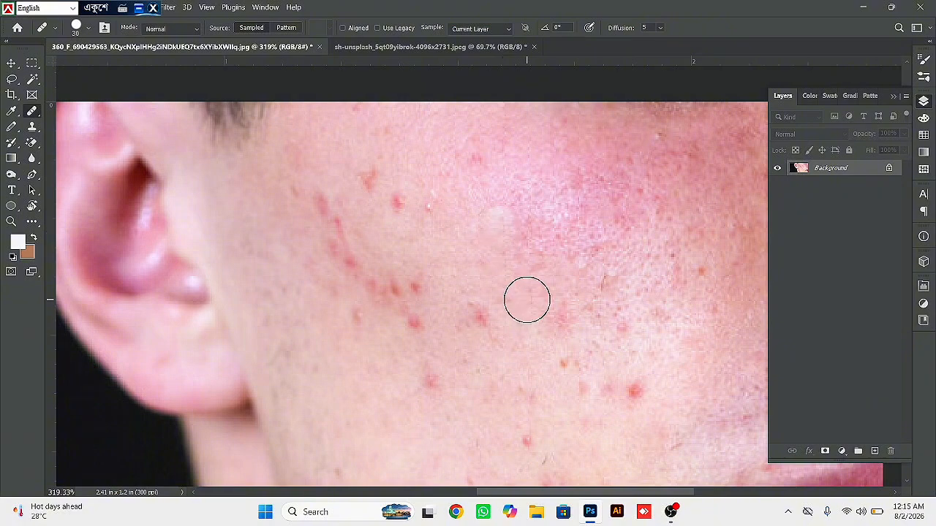
# - Undo the last heal and duplicate the Background layer
pyautogui.hotkey('ctrl', 'z')
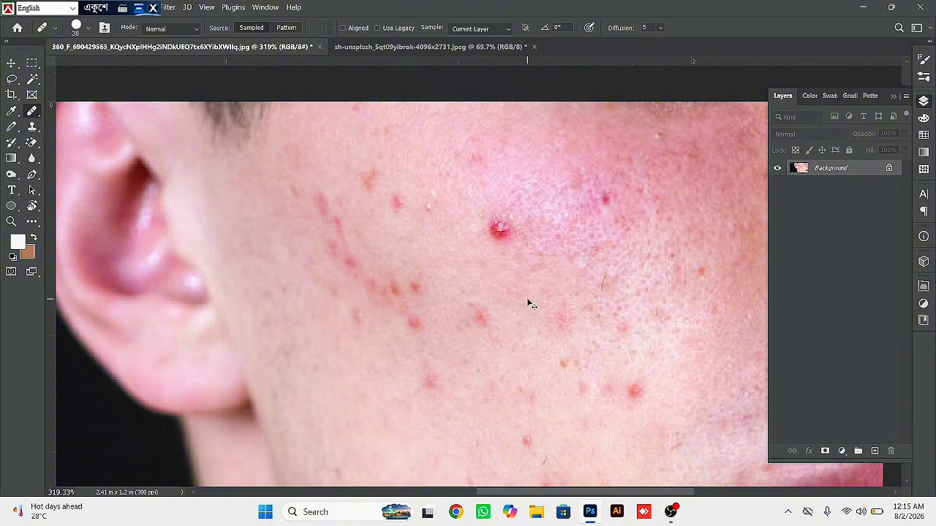
pyautogui.hotkey('ctrl', 'j')
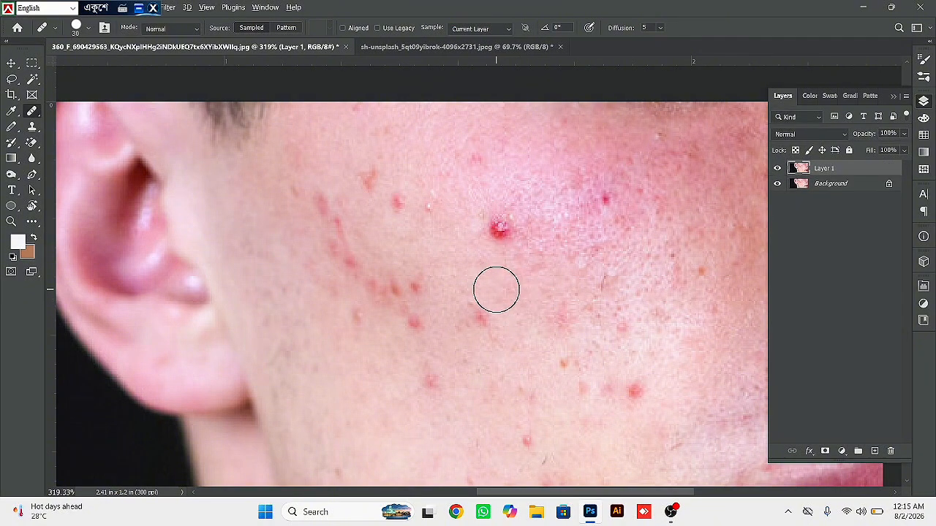
# - Heal the large red pimple and several smaller spots across the cheek on the duplicate layer with the Healing Brush
pyautogui.click(500, 233)
pyautogui.click(494, 221)
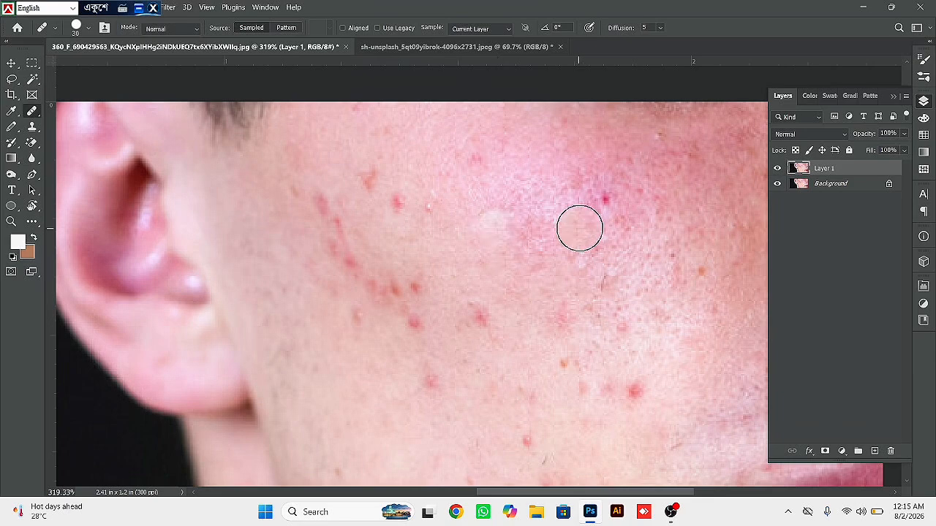
pyautogui.click(606, 203)
pyautogui.click(476, 317)
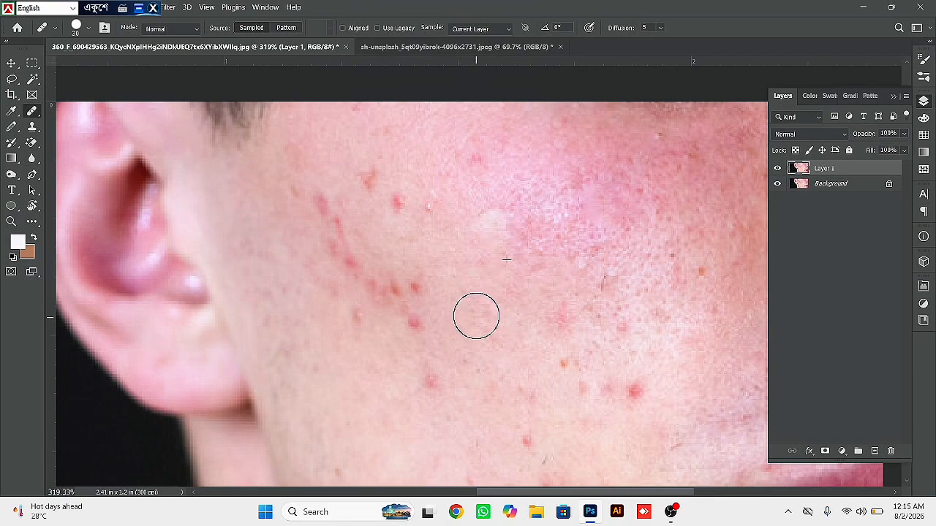
pyautogui.click(416, 324)
pyautogui.click(420, 300)
pyautogui.click(390, 294)
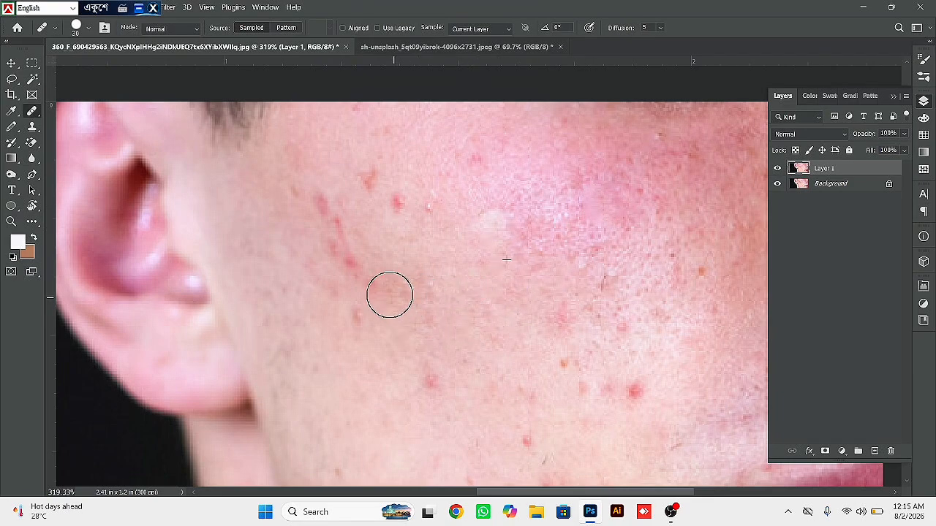
pyautogui.click(353, 268)
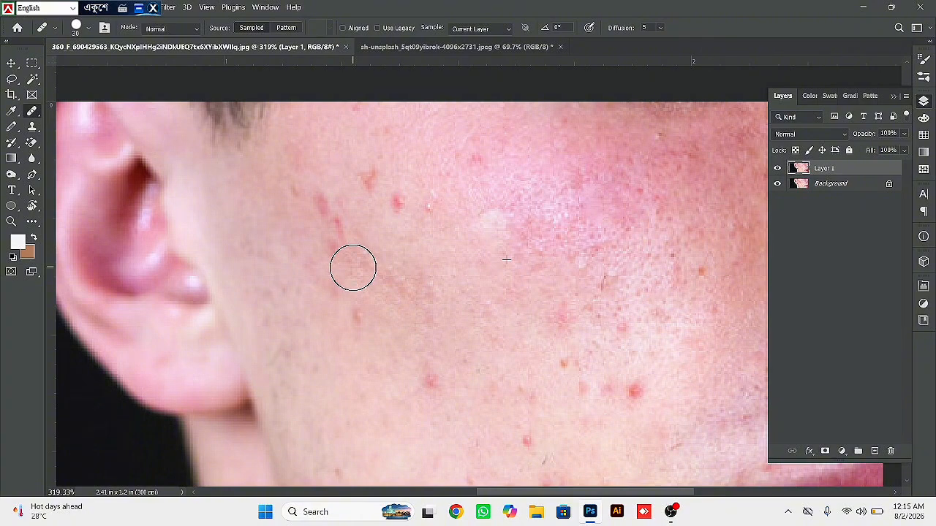
# - Heal the red marks on the upper cheek beside the ear with the Healing Brush, resampling clear skin nearby
pyautogui.click(343, 244)
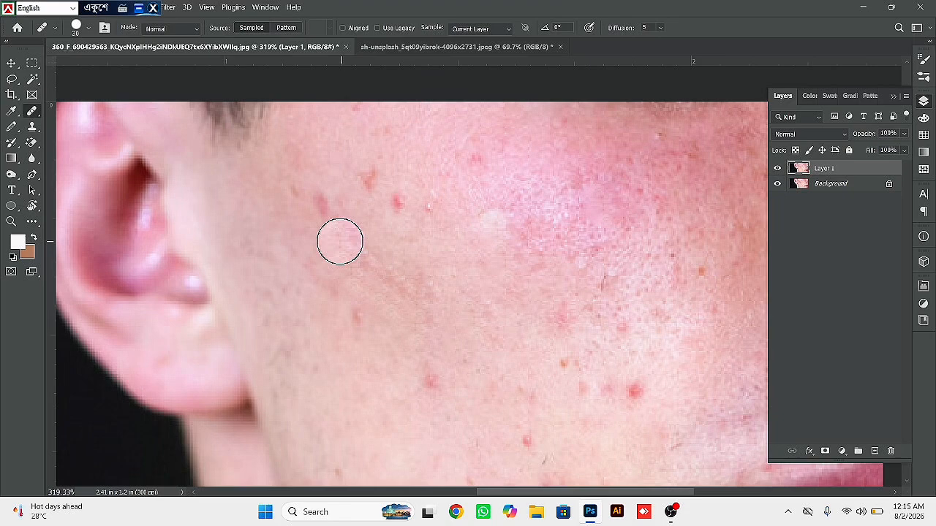
pyautogui.click(323, 205)
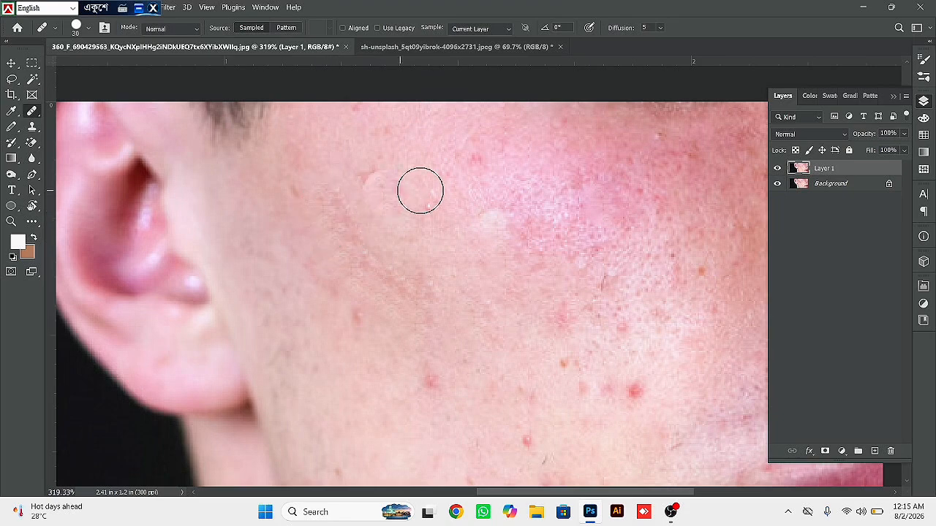
pyautogui.keyDown('alt'); pyautogui.click(447, 172); pyautogui.keyUp('alt')
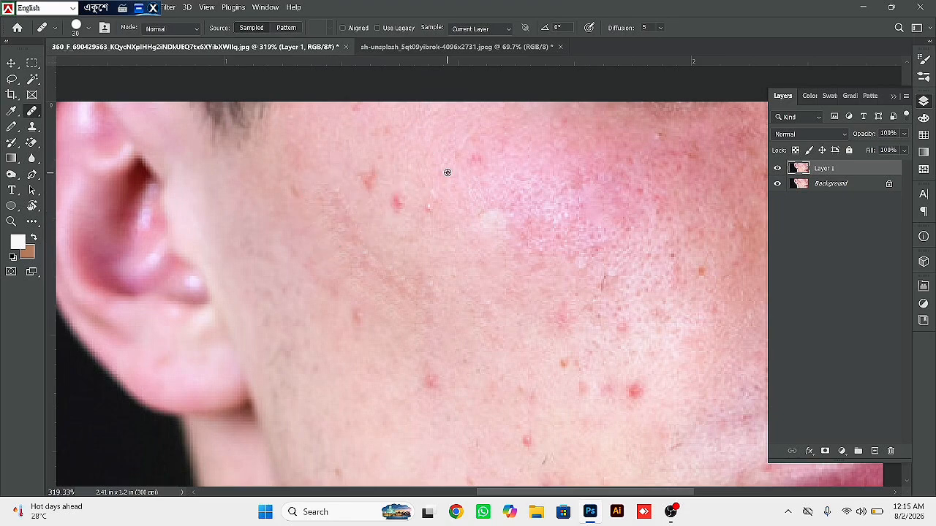
pyautogui.click(395, 200)
pyautogui.click(363, 178)
# - Heal the remaining red spots across the lower cheek on Layer 1 with the Healing Brush
pyautogui.click(358, 320)
pyautogui.click(358, 327)
pyautogui.click(420, 383)
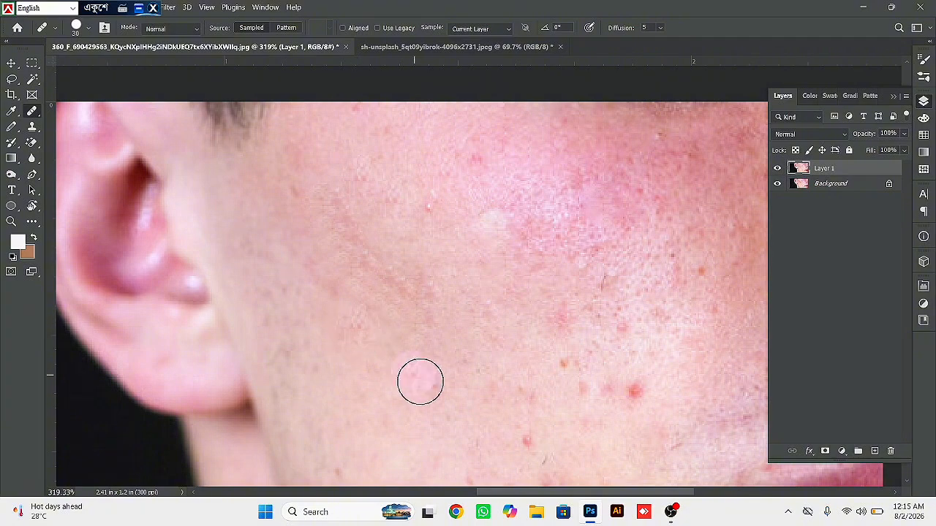
pyautogui.click(417, 371)
pyautogui.click(627, 399)
pyautogui.click(583, 378)
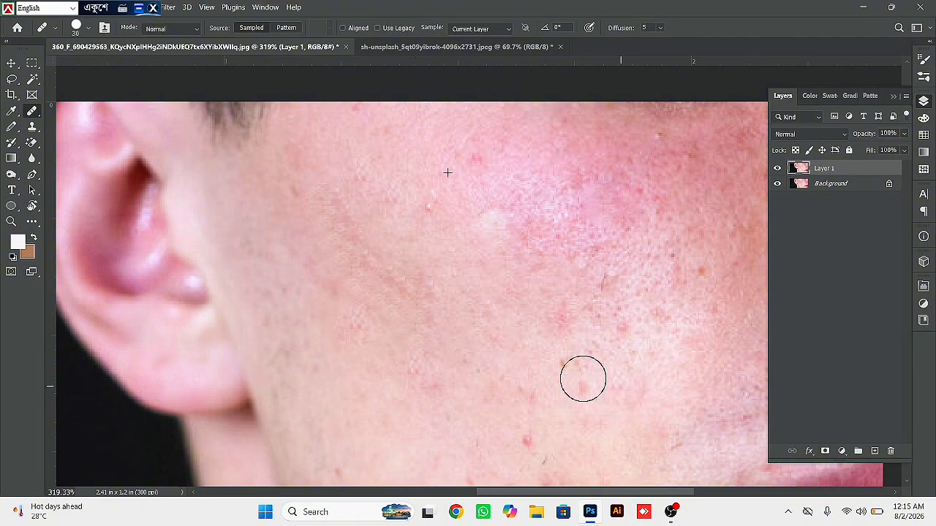
pyautogui.click(565, 372)
pyautogui.click(545, 407)
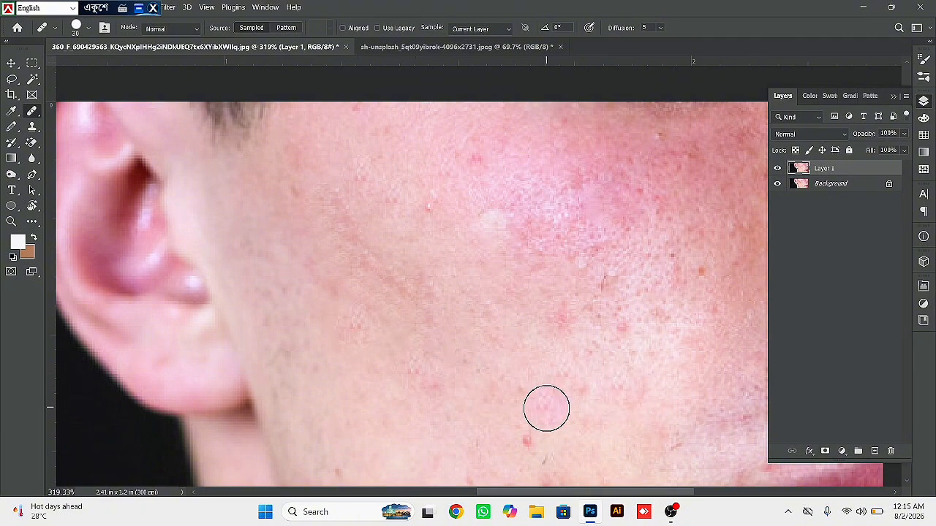
# - Toggle the visibility of Layer 1 to compare the retouched cheek with the original, and delete the layer
pyautogui.click(778, 169)
pyautogui.click(778, 169)
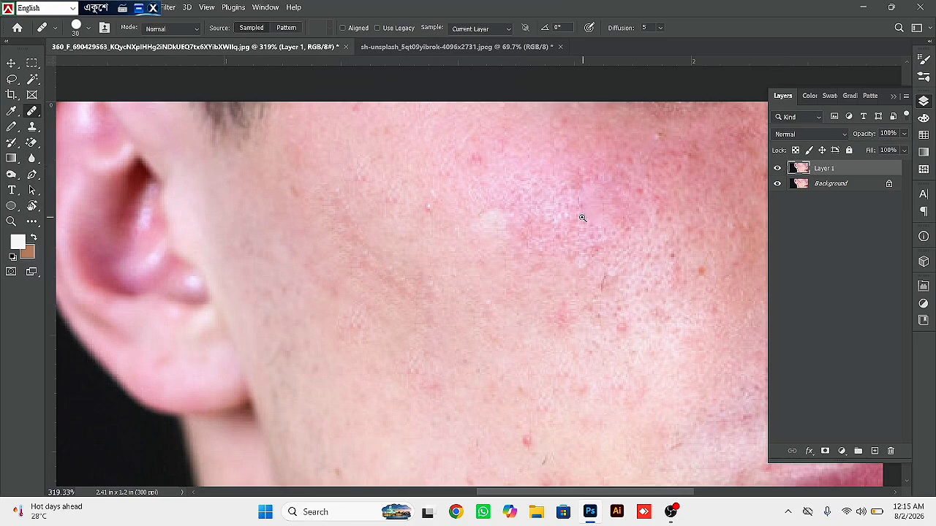
pyautogui.moveTo(583, 218); pyautogui.dragTo(552, 196)
pyautogui.click(779, 170)
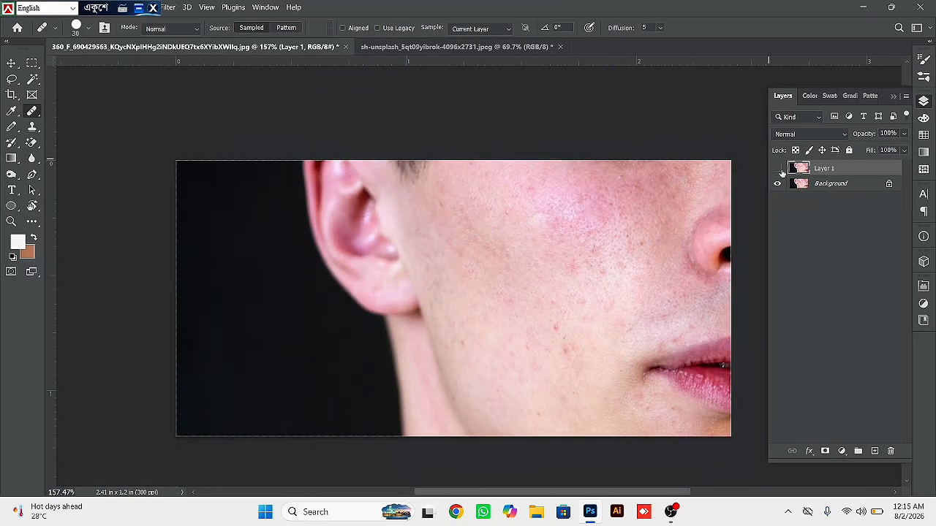
pyautogui.click(778, 169)
pyautogui.click(778, 169)
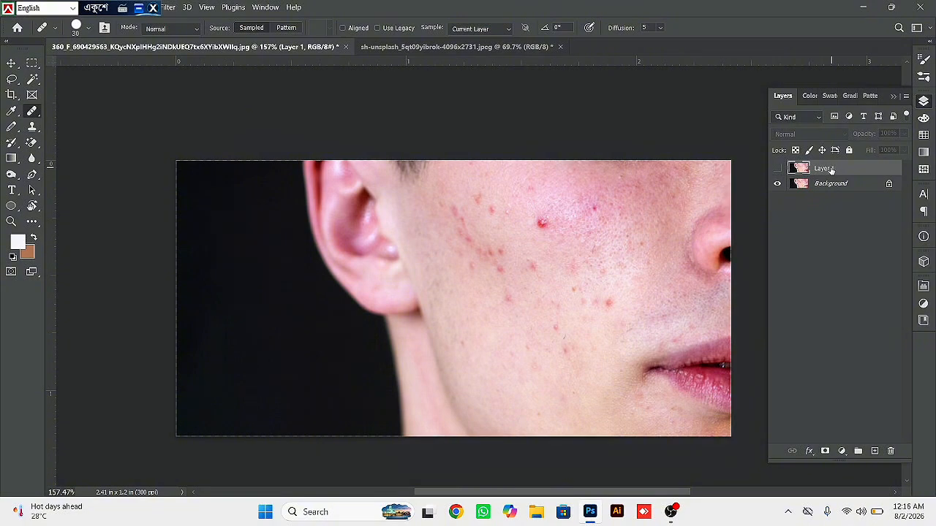
pyautogui.press('Delete')
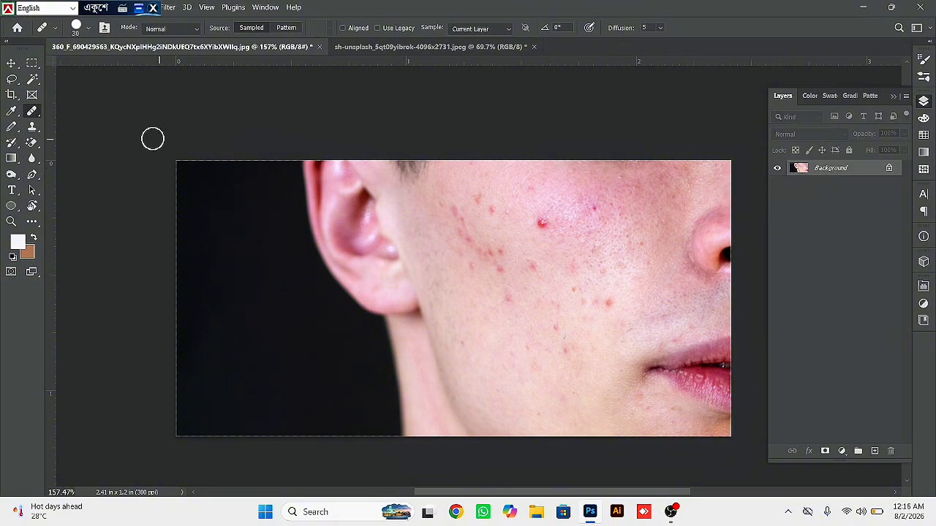
# - Switch to the Spot Healing Brush, dismiss its sampling warning permanently, and heal the large red pimple on the Background layer
pyautogui.rightClick(32, 112)
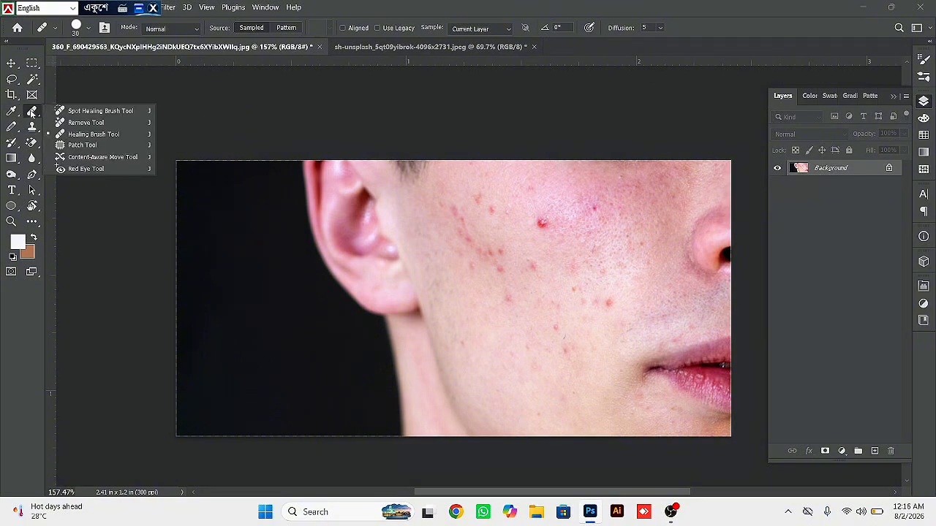
pyautogui.click(82, 112)
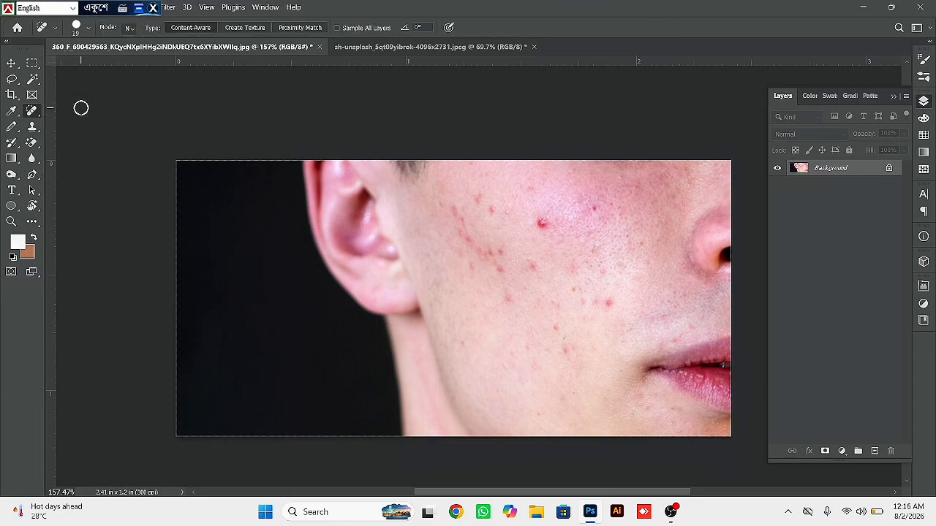
pyautogui.click(552, 231)
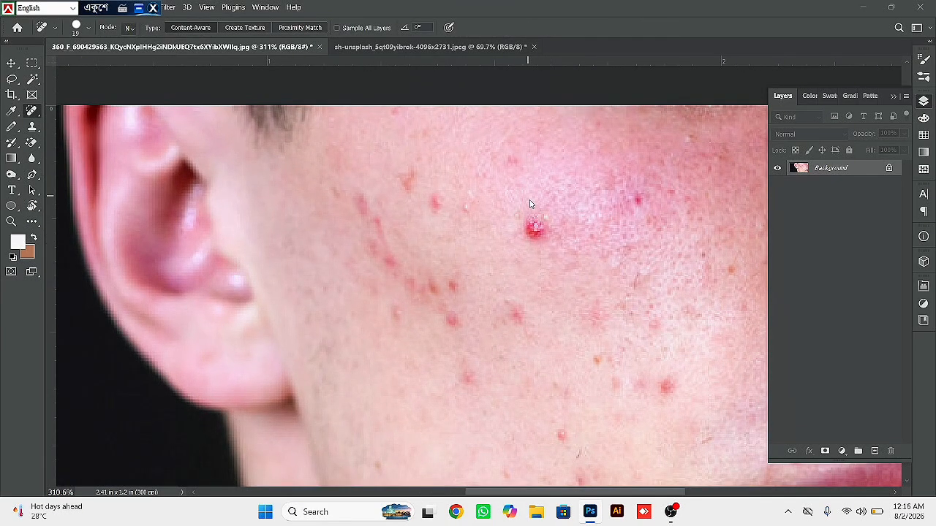
pyautogui.keyDown('alt'); pyautogui.click(534, 216); pyautogui.keyUp('alt')
pyautogui.keyDown('alt'); pyautogui.click(522, 204); pyautogui.keyUp('alt')
pyautogui.click(382, 230)
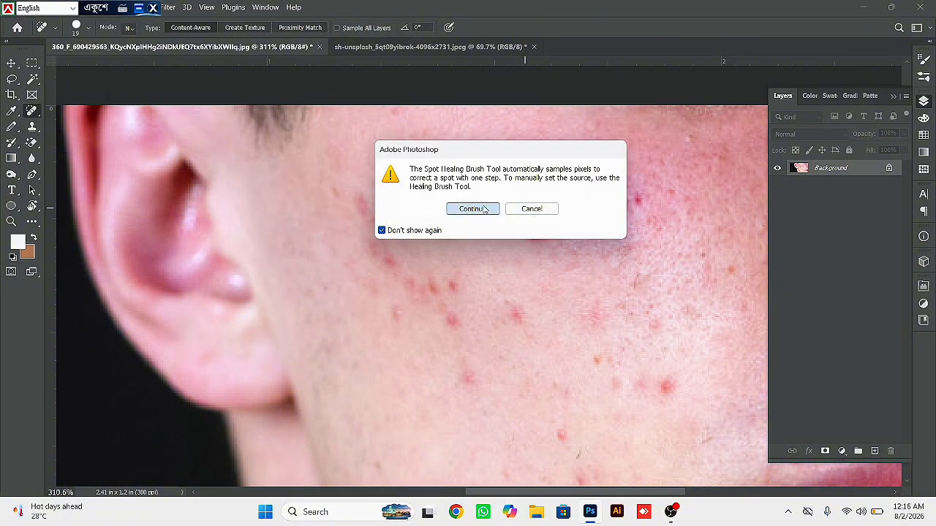
pyautogui.click(489, 206)
pyautogui.click(532, 231)
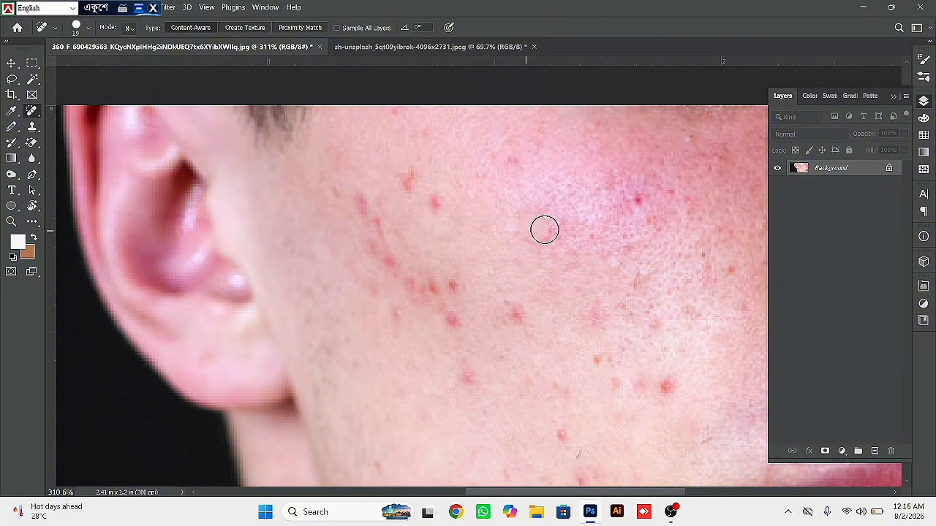
# - Heal the isolated spots and the curved trail of red marks on the cheek near the ear with the Spot Healing Brush
pyautogui.click(432, 205)
pyautogui.click(400, 182)
pyautogui.click(361, 205)
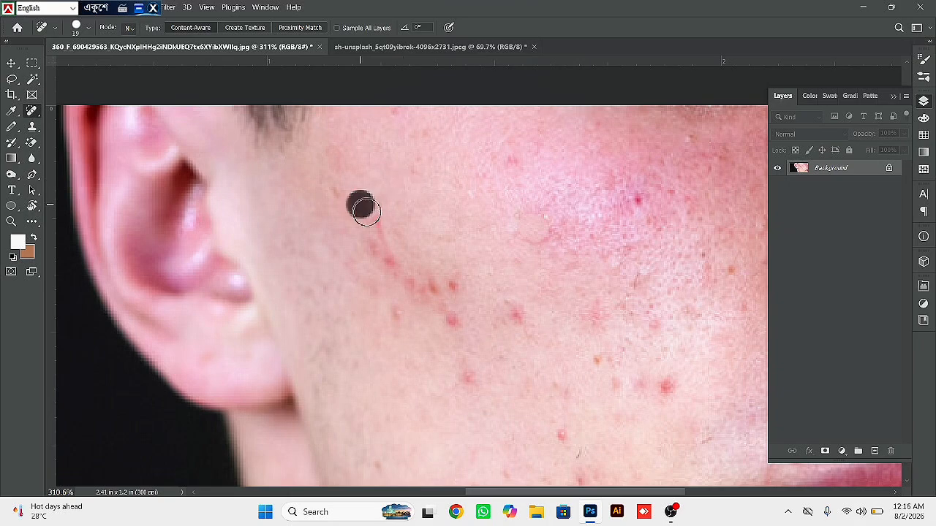
pyautogui.click(372, 224)
pyautogui.click(370, 240)
pyautogui.moveTo(398, 272); pyautogui.dragTo(477, 309)
pyautogui.moveTo(436, 278); pyautogui.dragTo(449, 339)
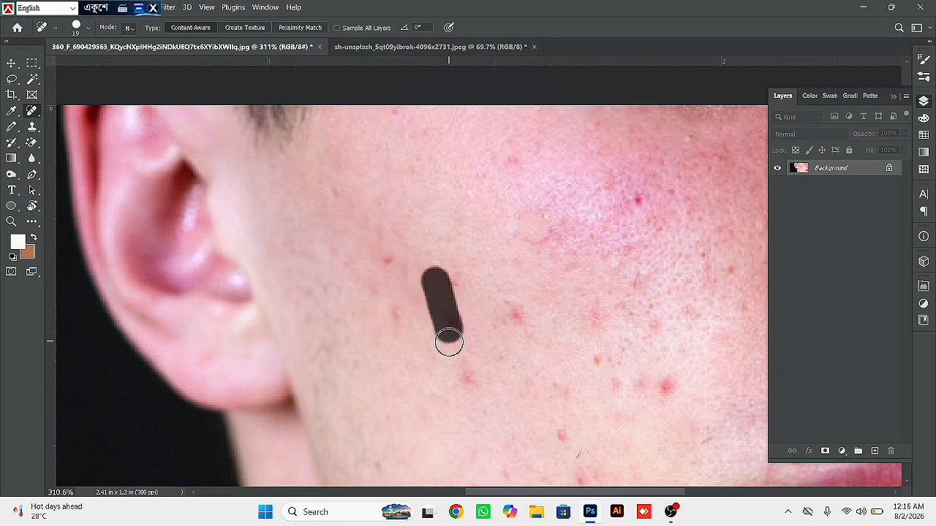
pyautogui.moveTo(383, 253); pyautogui.dragTo(437, 371)
pyautogui.moveTo(448, 291); pyautogui.dragTo(457, 350)
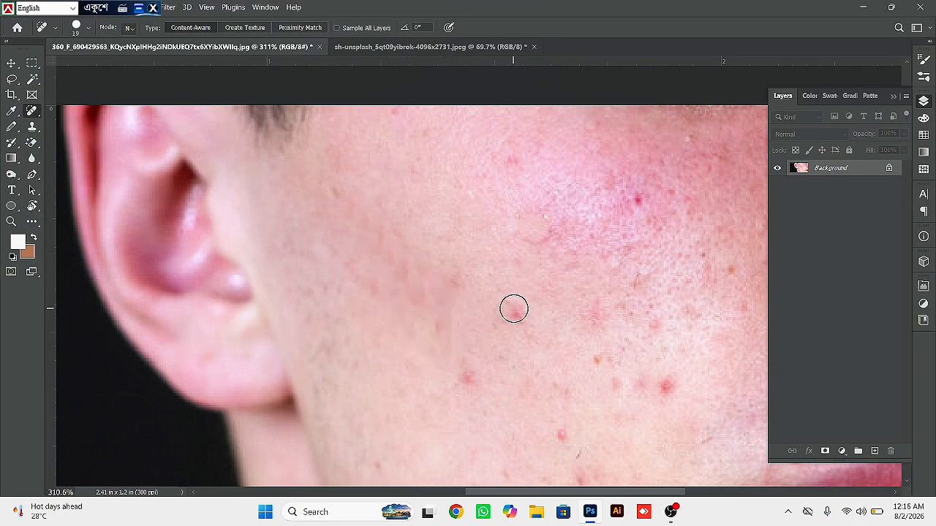
# - Heal the pimples on the middle of the cheek and on the side toward the nose with the Spot Healing Brush
pyautogui.click(516, 316)
pyautogui.moveTo(630, 191); pyautogui.dragTo(674, 272)
pyautogui.moveTo(669, 375); pyautogui.dragTo(668, 394)
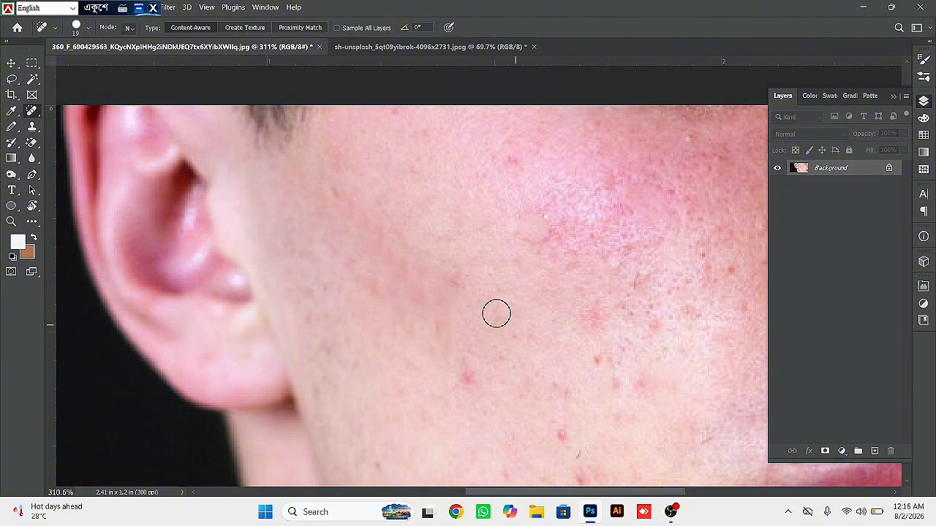
pyautogui.scroll(-3, 412, 258)
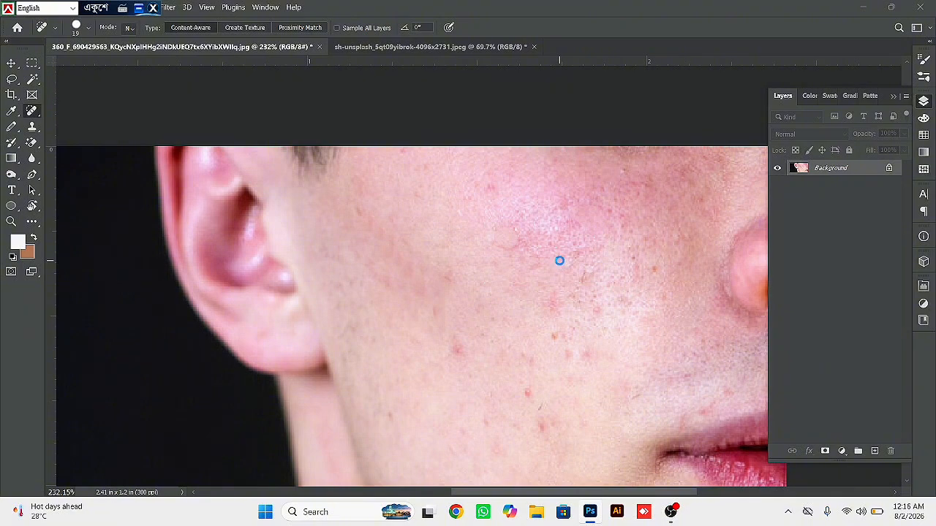
# - Switch to Google Chrome and open the first user profile
pyautogui.hotkey('ctrl', 'o')
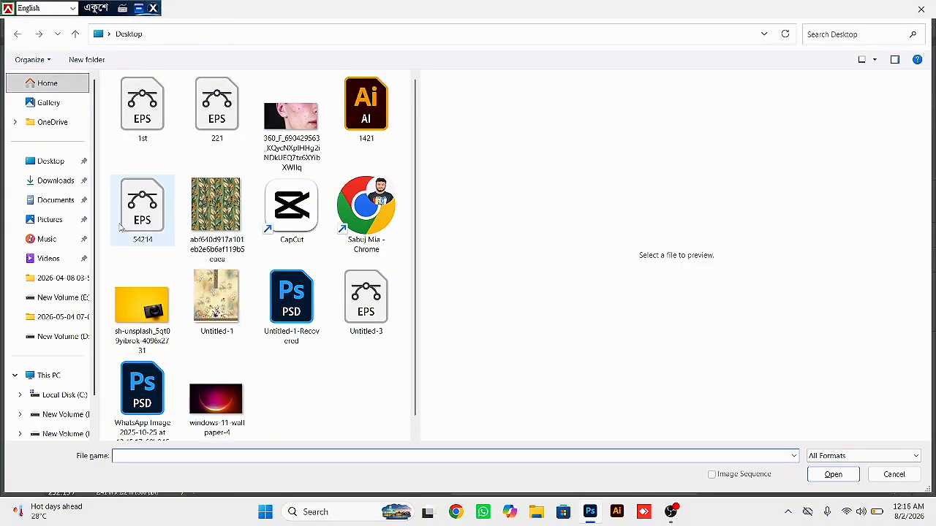
pyautogui.click(921, 9)
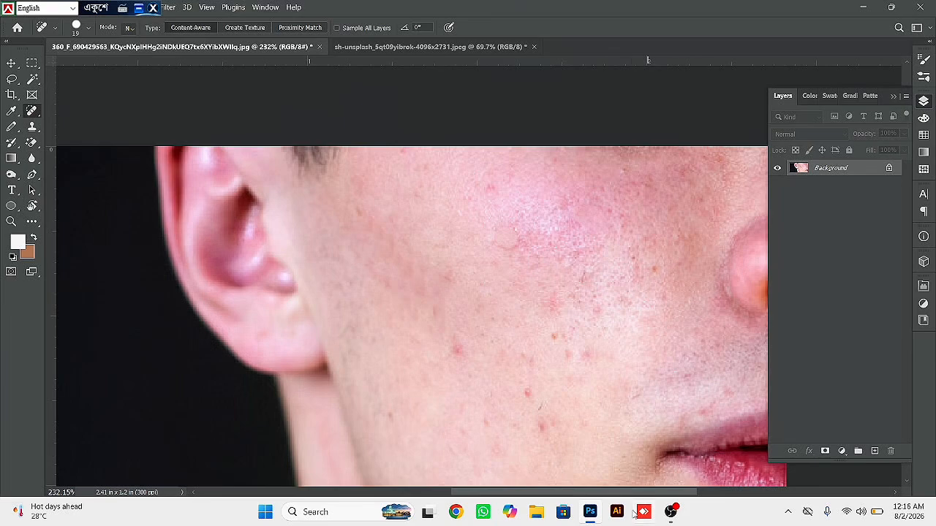
pyautogui.click(465, 514)
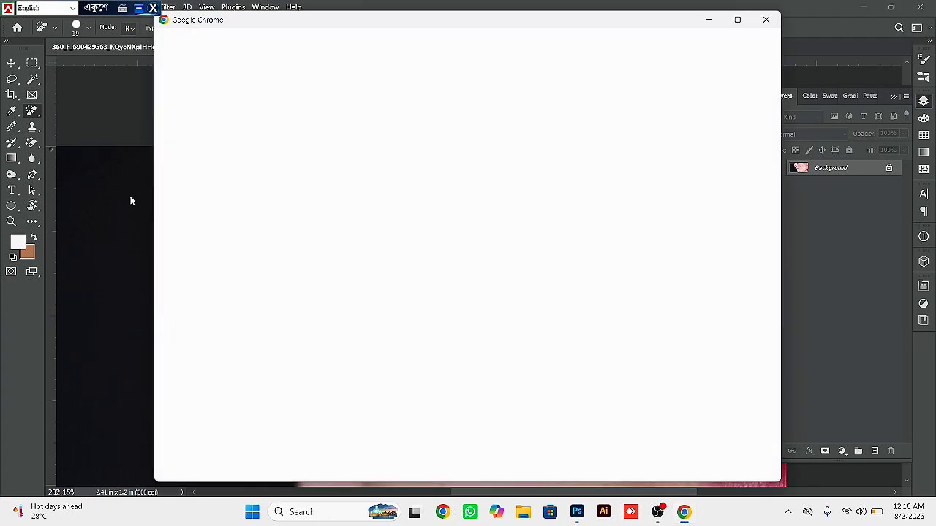
pyautogui.click(130, 196)
pyautogui.moveTo(396, 244); pyautogui.dragTo(357, 223)
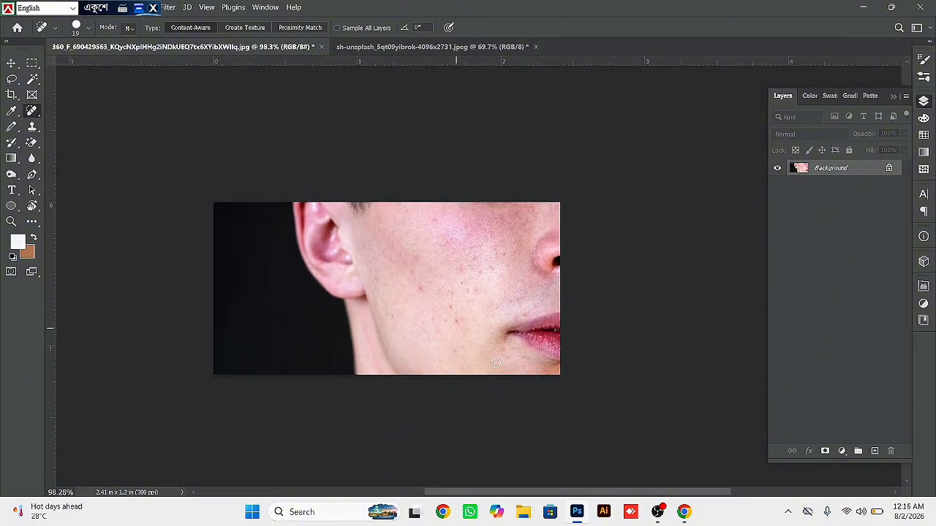
pyautogui.click(138, 10)
pyautogui.click(685, 513)
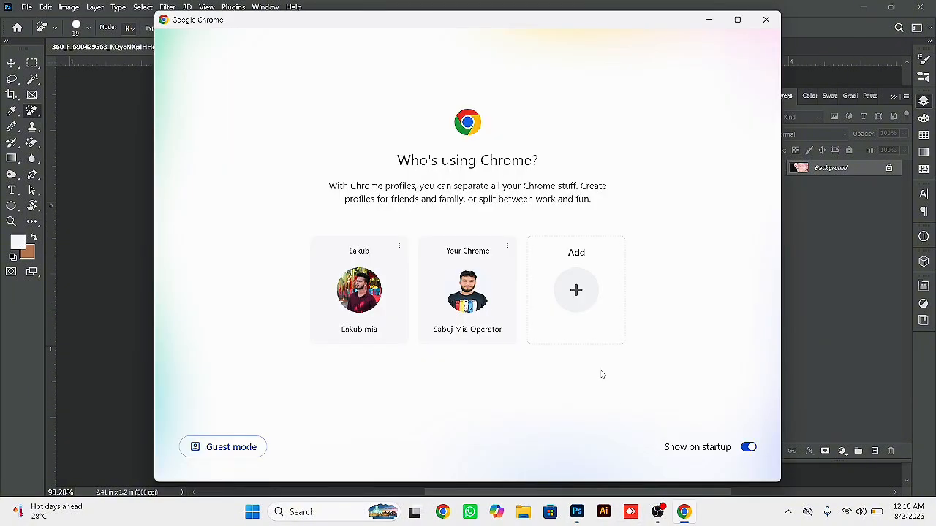
pyautogui.click(365, 311)
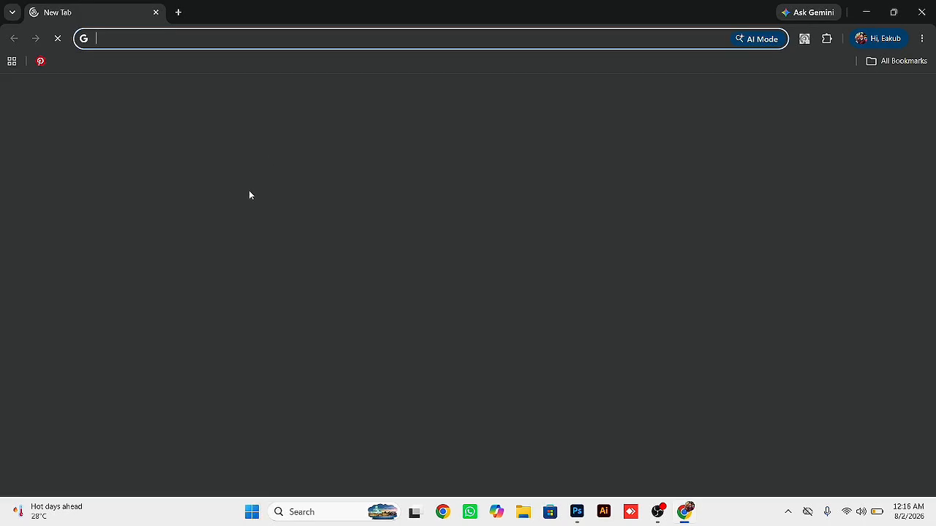
# - Open Pinterest and go from the Business Hub to the home feed
pyautogui.click(297, 304)
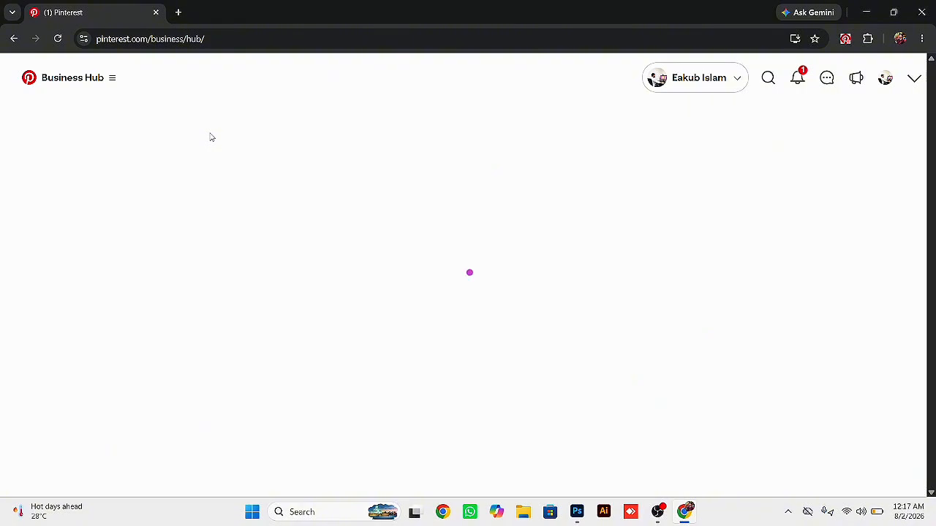
pyautogui.click(79, 82)
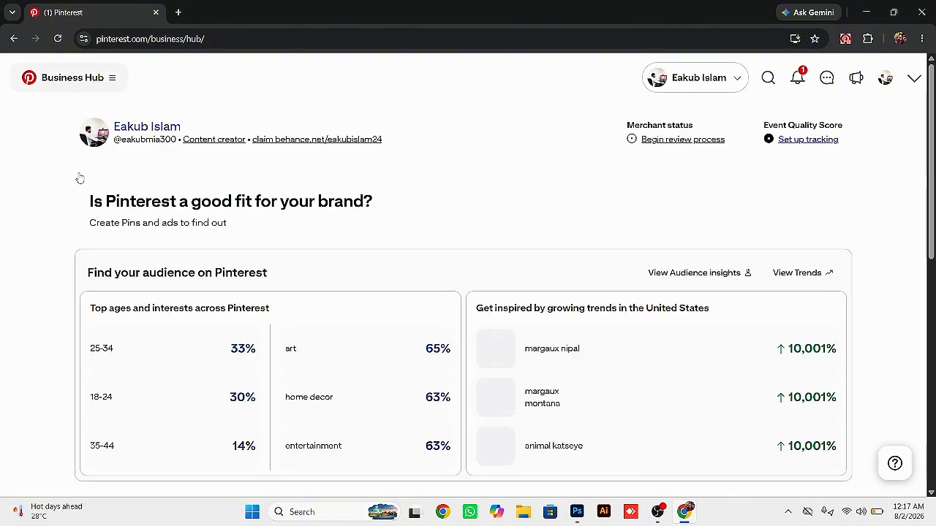
pyautogui.click(59, 190)
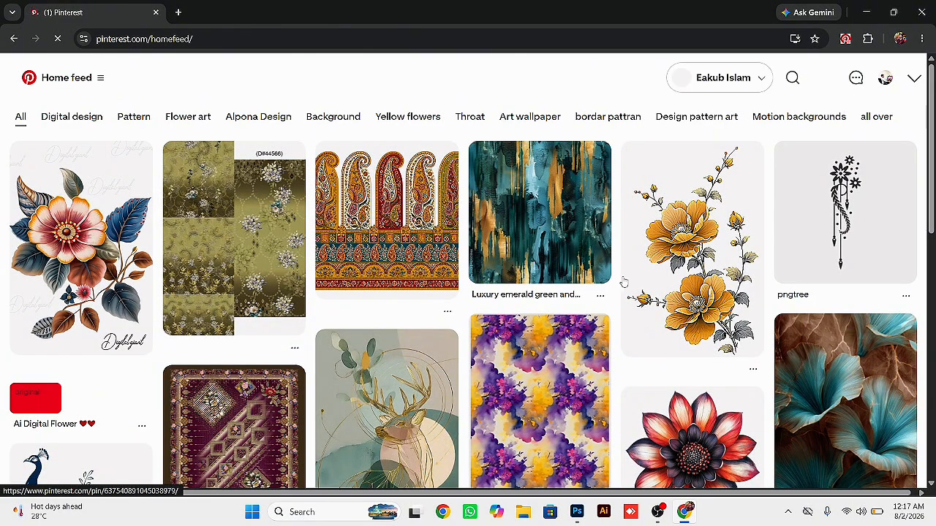
# - Open the pin with the orange and purple flowers in the enlarged view and copy its image
pyautogui.scroll(-3, 764, 258)
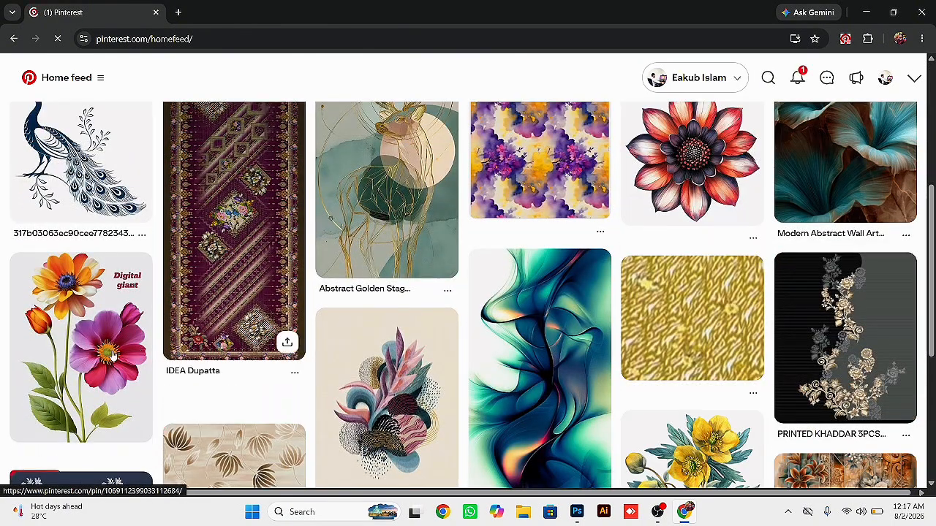
pyautogui.click(113, 355)
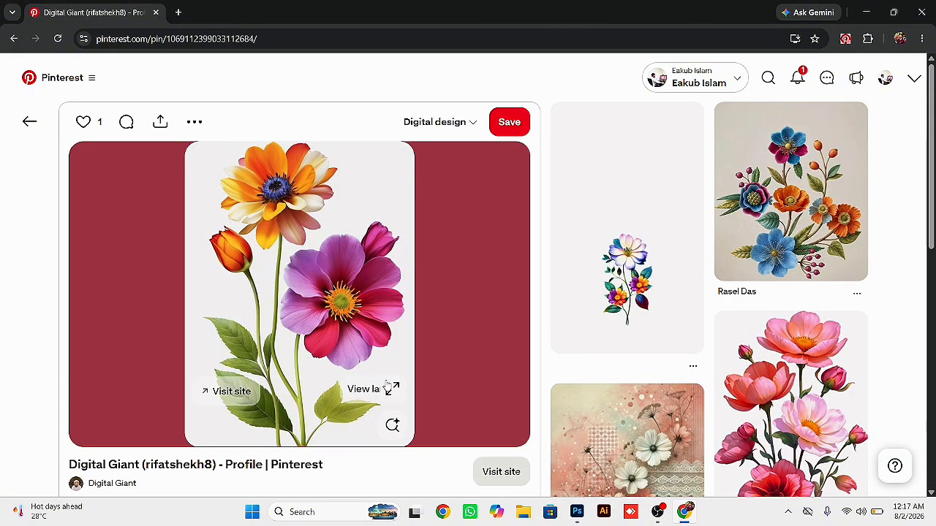
pyautogui.click(387, 383)
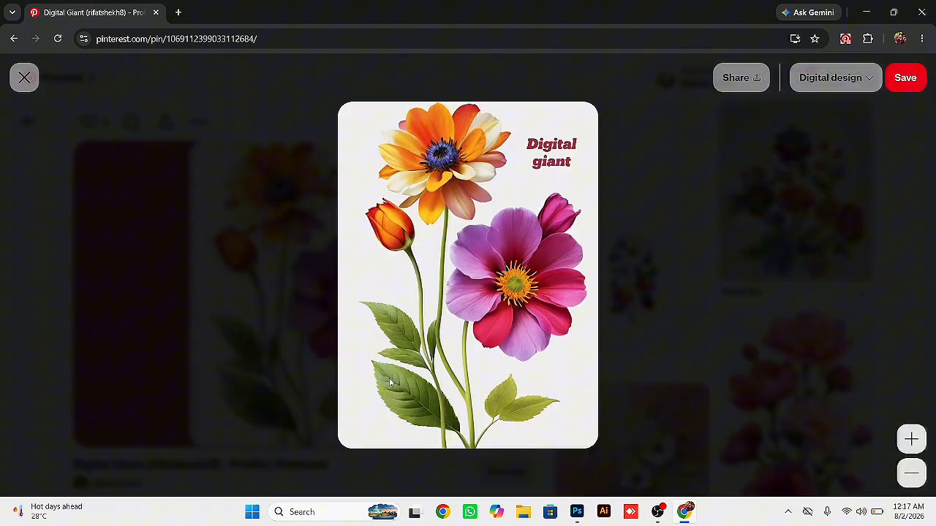
pyautogui.rightClick(462, 271)
pyautogui.click(505, 321)
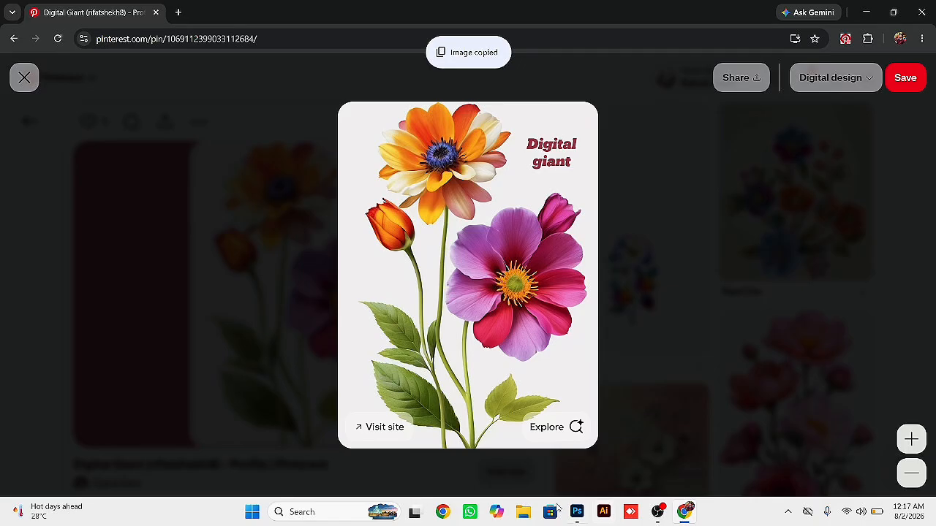
# - Switch to Photoshop and create a new document from the Clipboard preset, 768 x 1024 px at 72 ppi with a white background
pyautogui.click(576, 511)
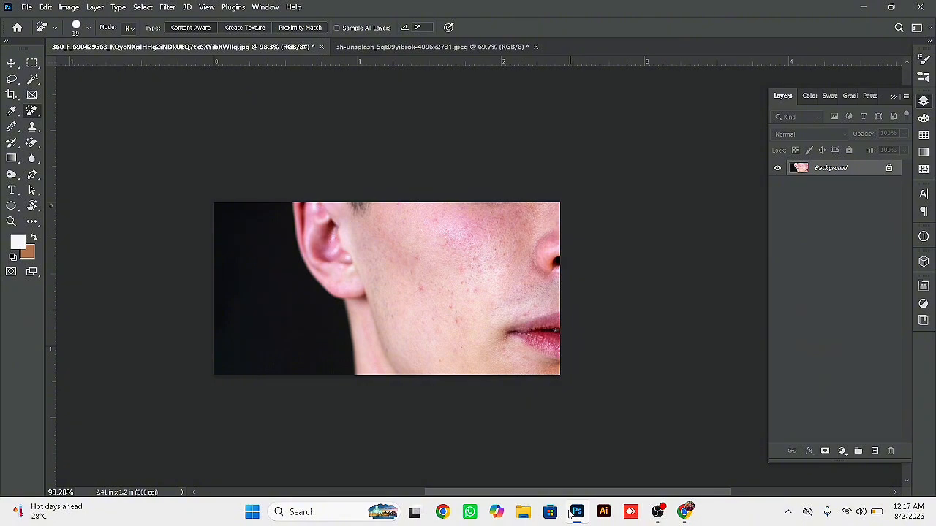
pyautogui.hotkey('ctrl', 'n')
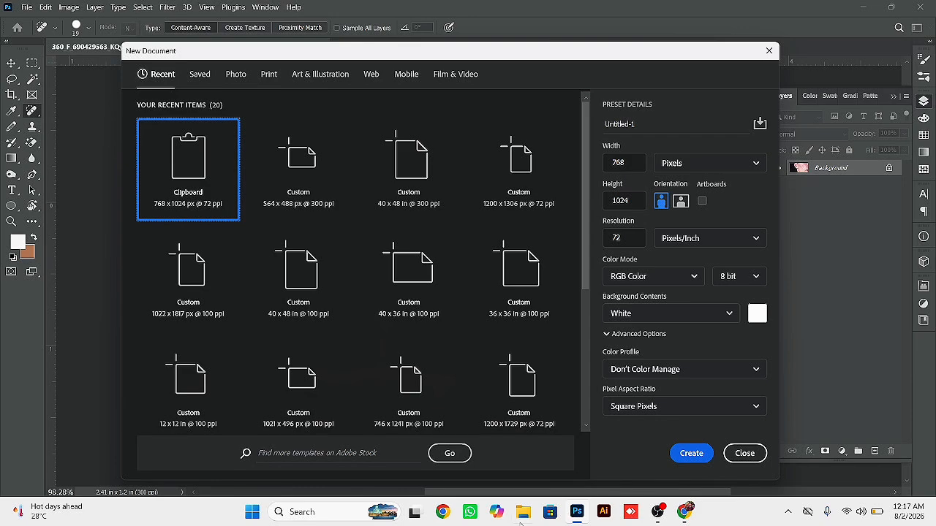
pyautogui.click(692, 459)
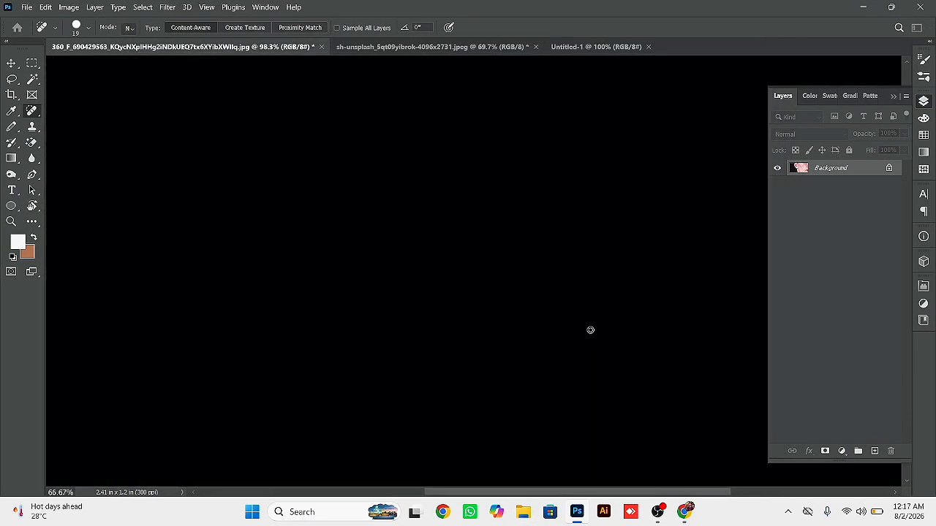
# - Paste the copied flower image and erase its off-white background around the flowers and between the stems with the Magic Eraser
pyautogui.hotkey('ctrl', 'v')
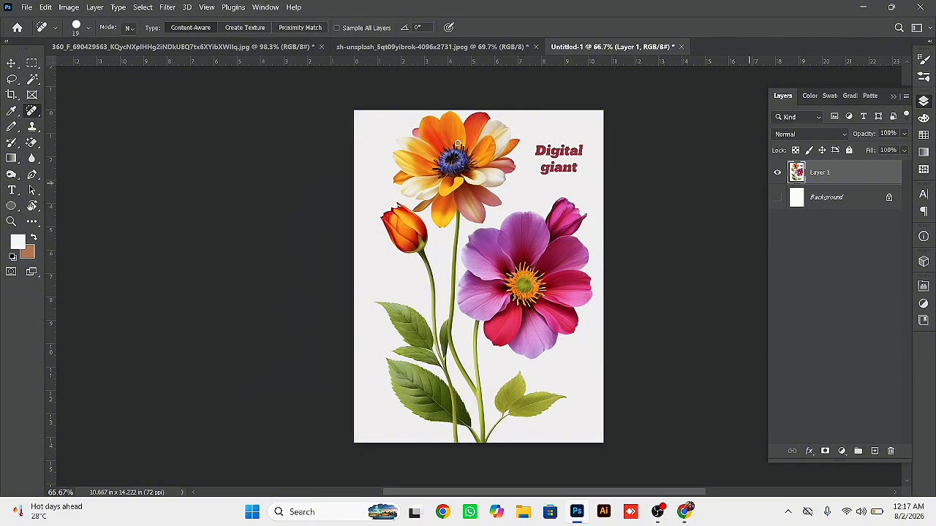
pyautogui.click(31, 143)
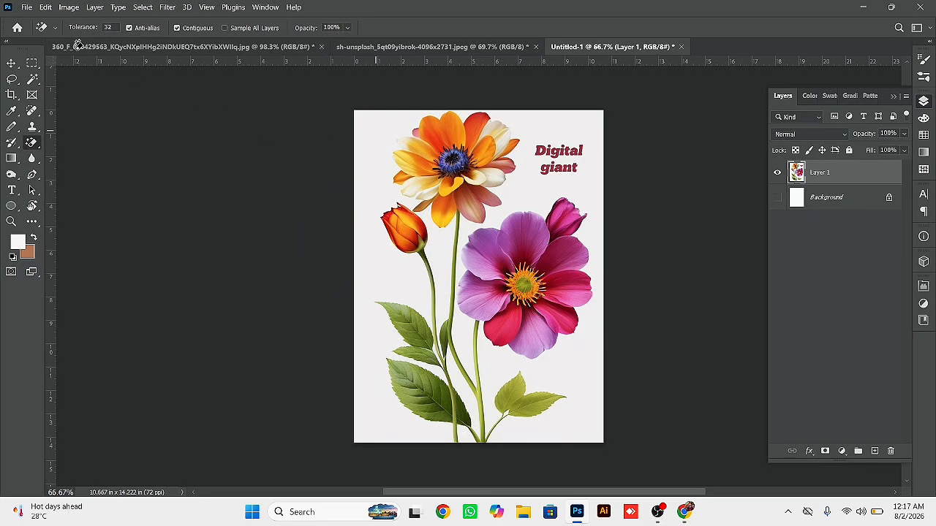
pyautogui.click(12, 64)
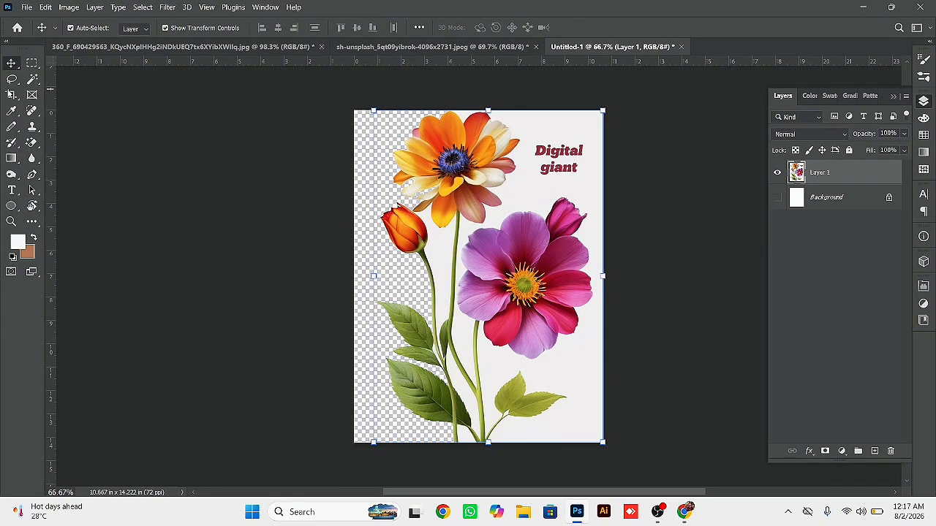
pyautogui.click(31, 143)
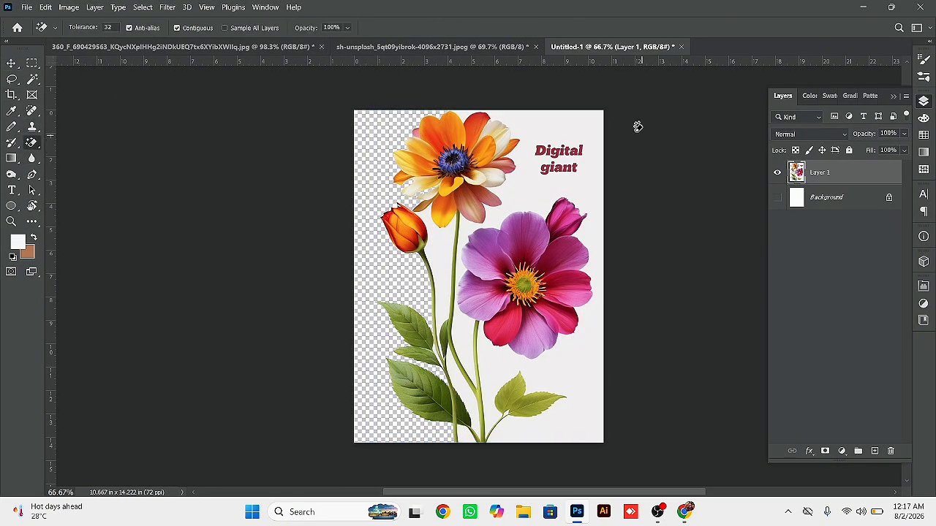
pyautogui.click(568, 133)
pyautogui.click(453, 250)
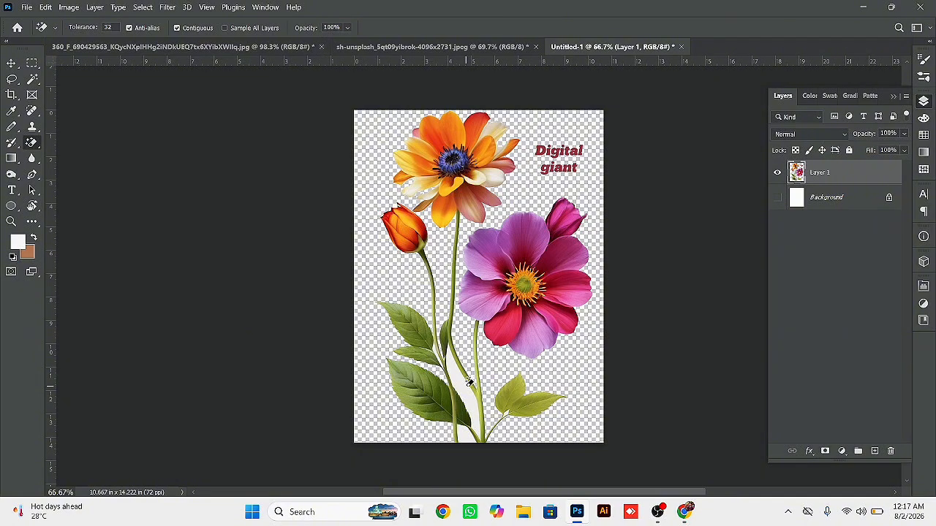
pyautogui.click(469, 382)
pyautogui.click(11, 63)
pyautogui.click(443, 192)
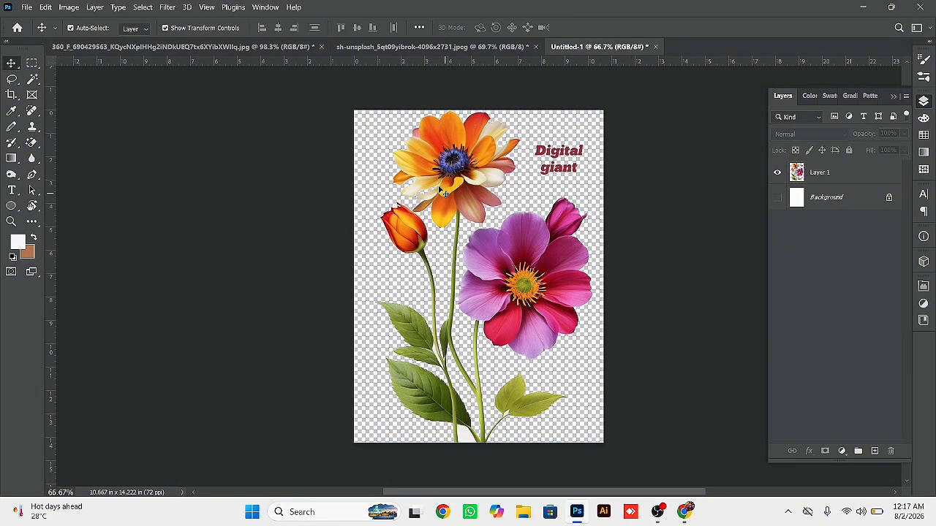
# - Rebuild the notched cream petal at the orange flower's upper right on Layer 1 with the Spot Healing Brush
pyautogui.scroll(10, 527, 132)
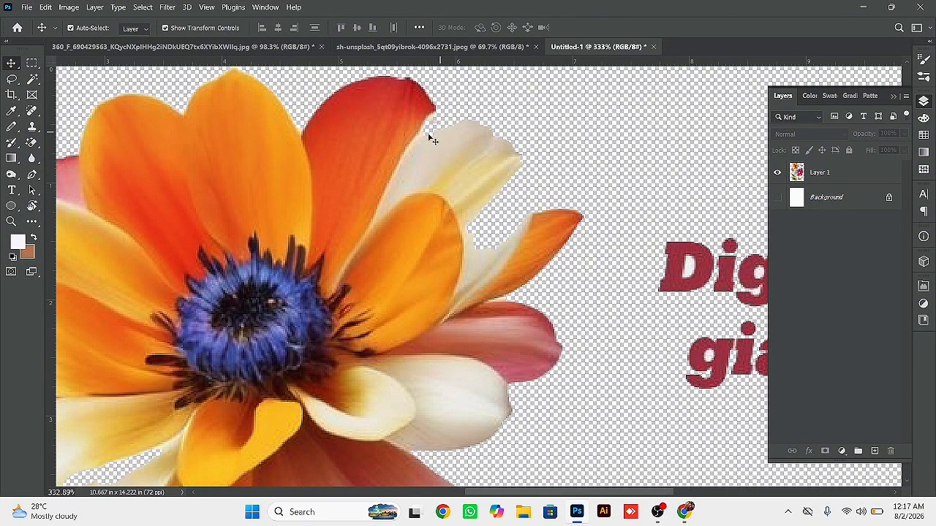
pyautogui.click(32, 97)
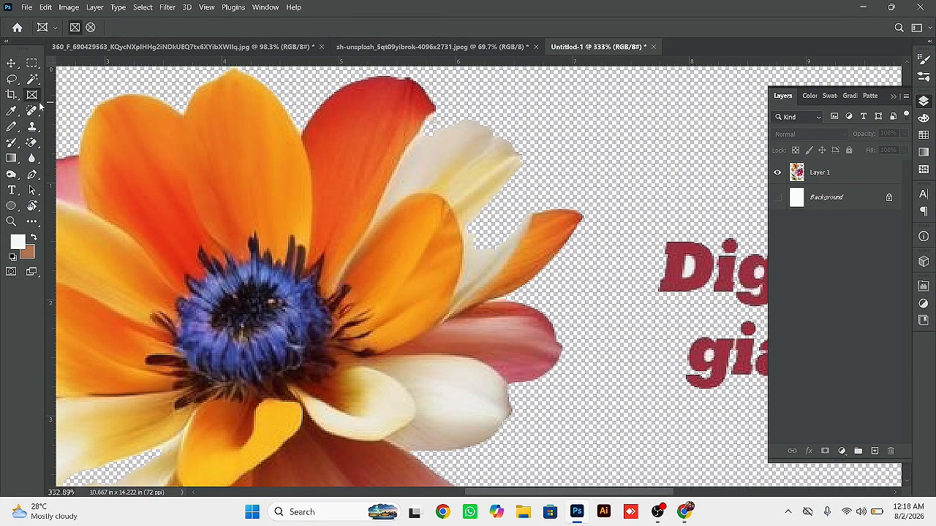
pyautogui.click(34, 110)
pyautogui.rightClick(34, 109)
pyautogui.click(70, 108)
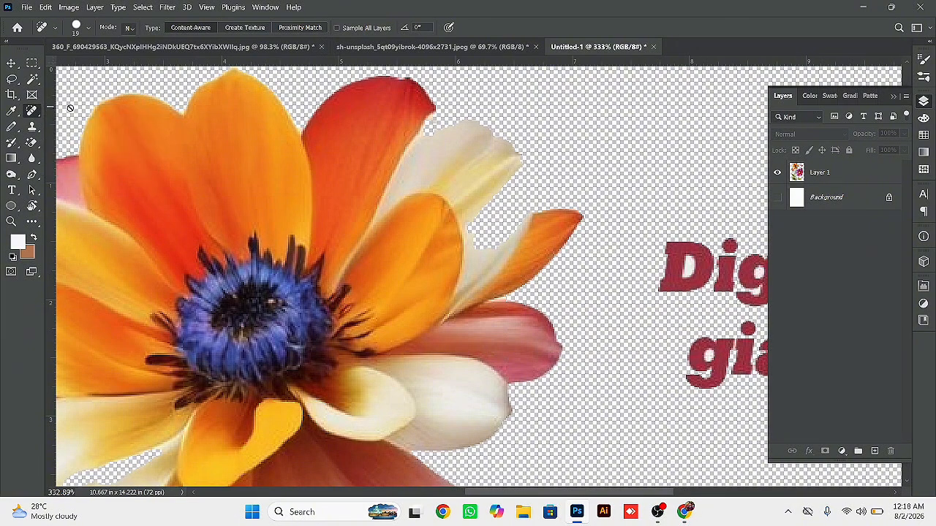
pyautogui.click(70, 109)
pyautogui.click(439, 200)
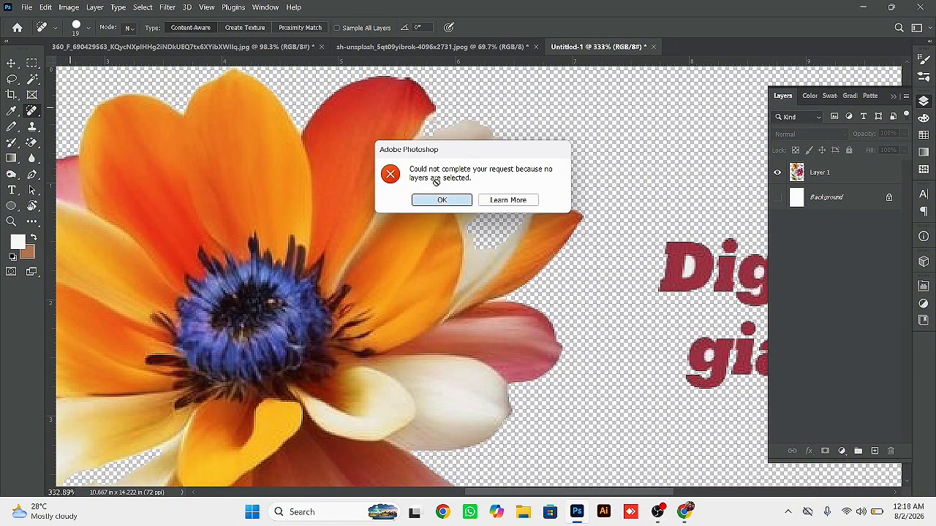
pyautogui.moveTo(422, 139)
pyautogui.mouseDown()
pyautogui.moveTo(421, 130)
pyautogui.moveTo(446, 126)
pyautogui.moveTo(480, 135)
pyautogui.moveTo(509, 163)
pyautogui.moveTo(521, 192)
pyautogui.moveTo(492, 235)
pyautogui.moveTo(484, 219)
pyautogui.moveTo(504, 189)
pyautogui.mouseUp()
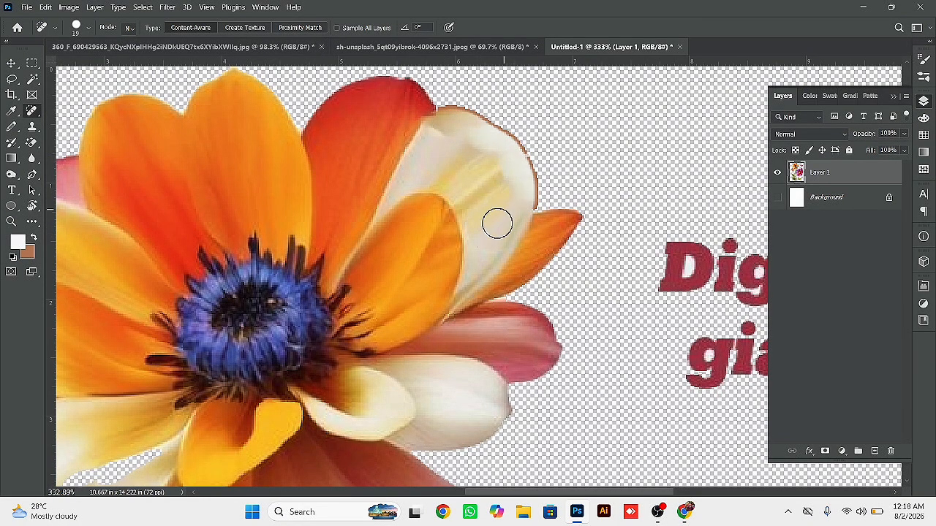
# - Lasso the brown fringe along the rebuilt cream petal's outer edge, delete it and clear the selection
pyautogui.press('l')
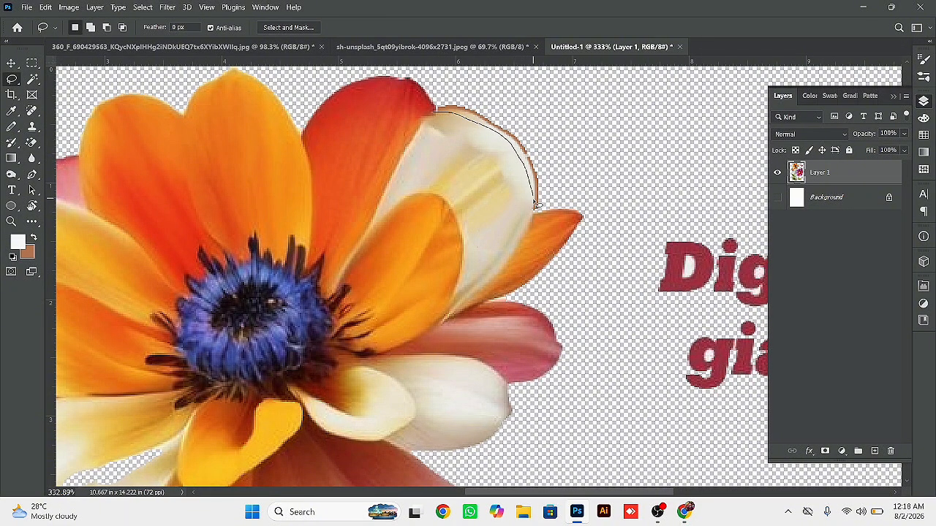
pyautogui.moveTo(563, 191)
pyautogui.mouseDown()
pyautogui.moveTo(524, 111)
pyautogui.moveTo(467, 82)
pyautogui.moveTo(442, 108)
pyautogui.mouseUp()
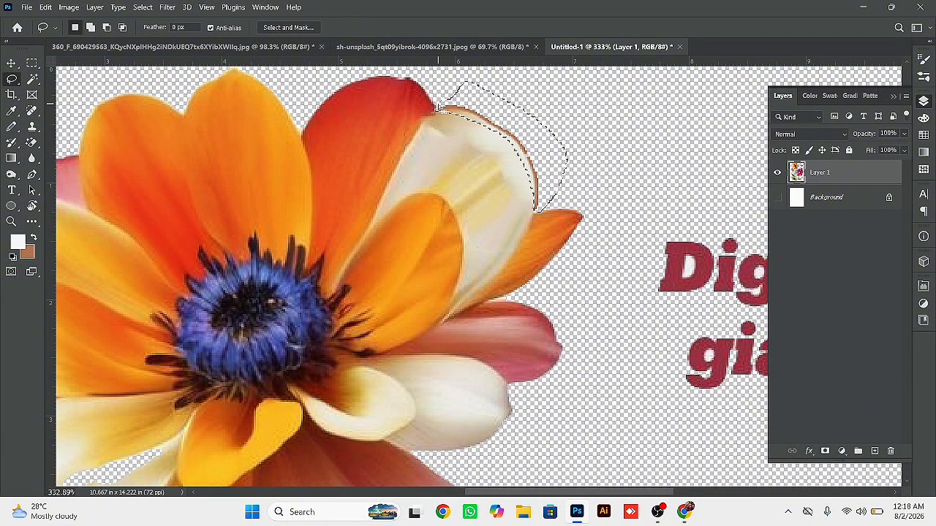
pyautogui.press('Delete')
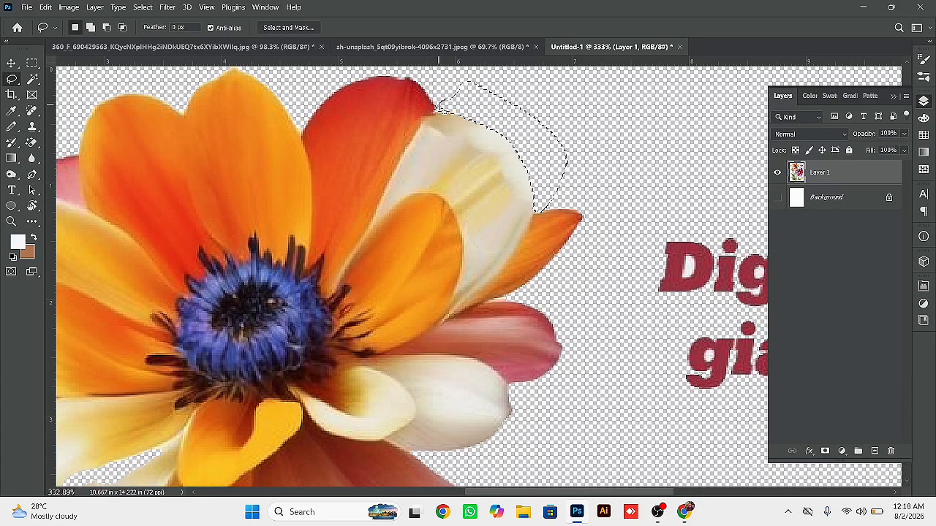
pyautogui.hotkey('ctrl', 'd')
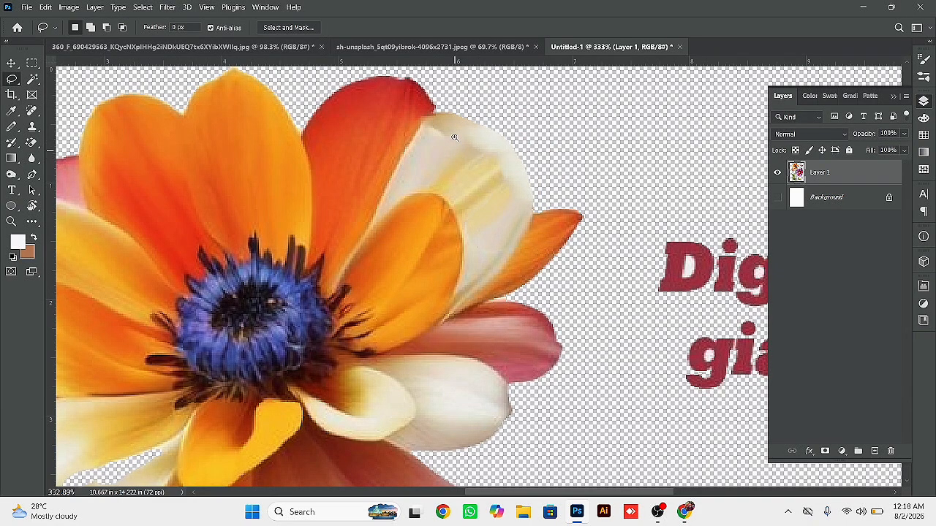
# - Repair the ragged edge of the orange flower's upper-left yellow petal with the Spot Healing Brush
pyautogui.moveTo(358, 190); pyautogui.dragTo(707, 203)
pyautogui.moveTo(517, 218); pyautogui.dragTo(555, 207)
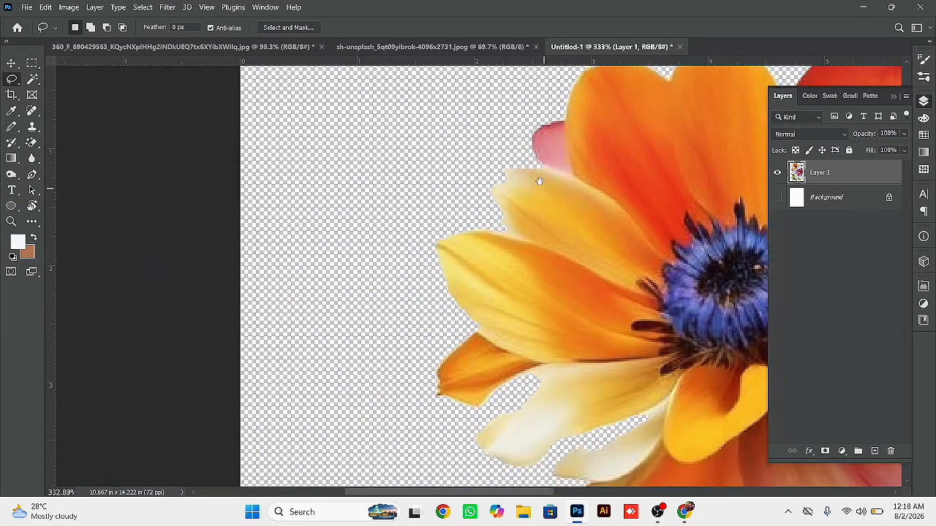
pyautogui.scroll(3, 540, 185)
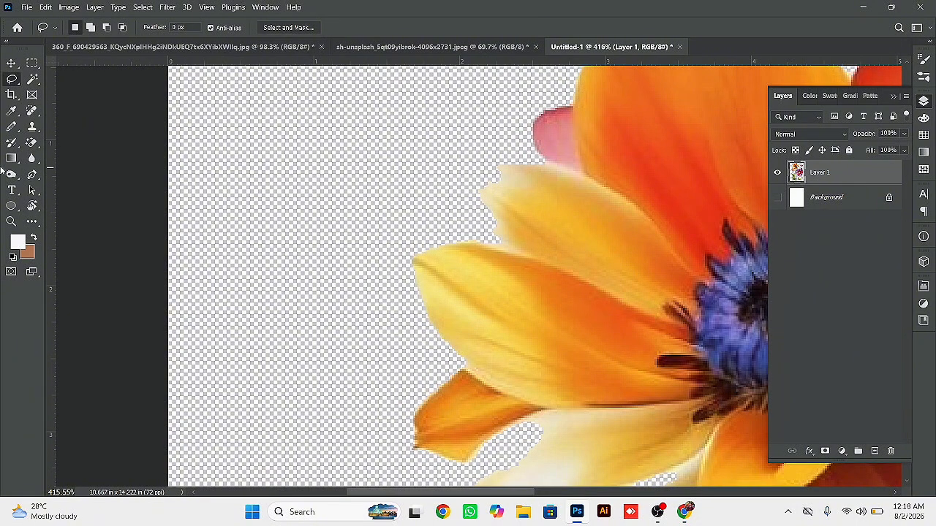
pyautogui.click(31, 110)
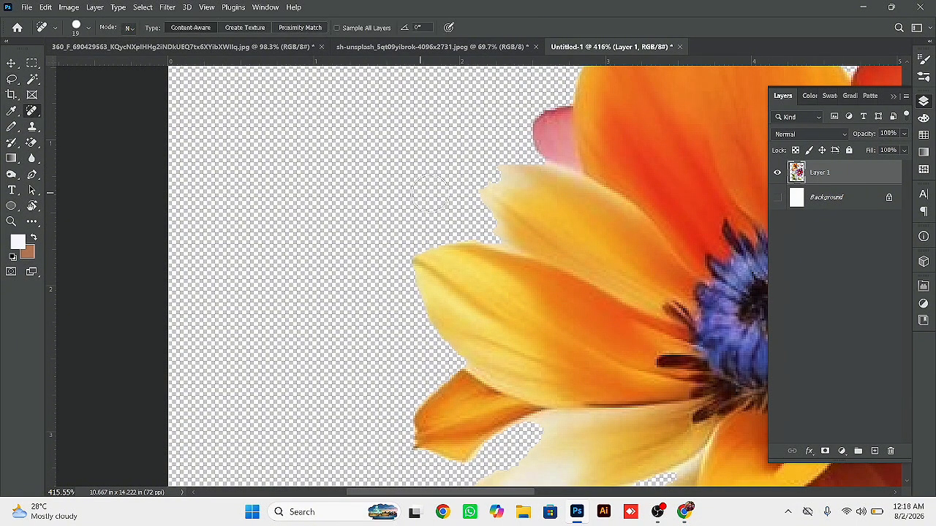
pyautogui.moveTo(520, 169)
pyautogui.mouseDown()
pyautogui.moveTo(482, 194)
pyautogui.moveTo(501, 237)
pyautogui.moveTo(427, 134)
pyautogui.mouseUp()
# - Sample the lower-left cream petals to set the foreground color to ede4c7 and the background color to a near-white tone
pyautogui.moveTo(443, 346); pyautogui.dragTo(430, 269)
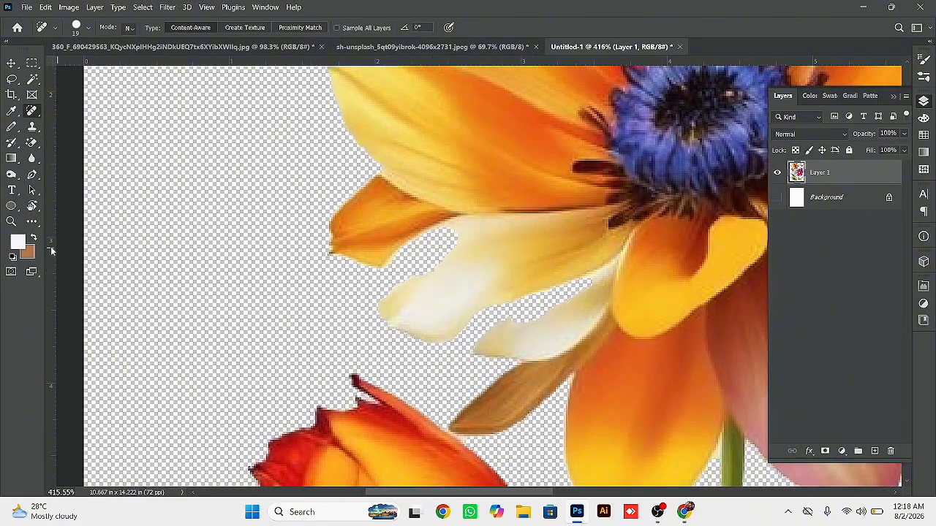
pyautogui.click(16, 243)
pyautogui.click(465, 261)
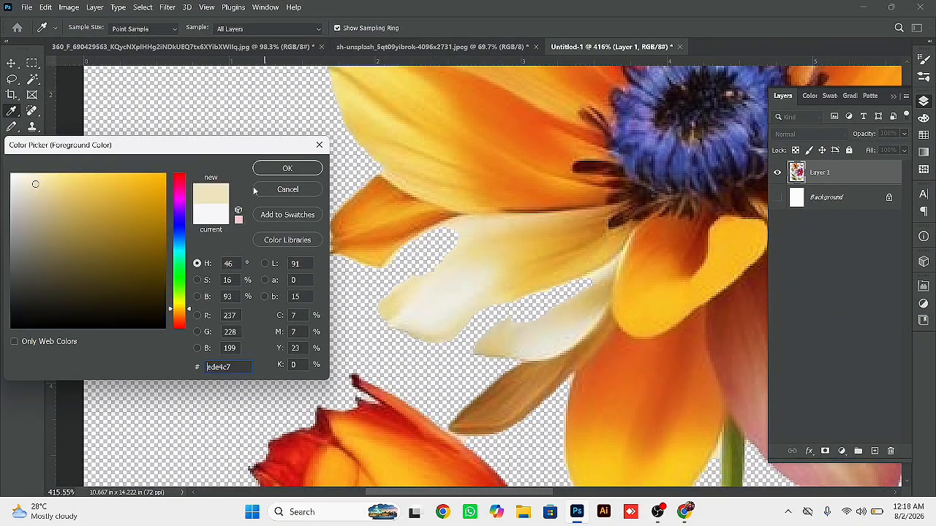
pyautogui.click(270, 169)
pyautogui.click(27, 251)
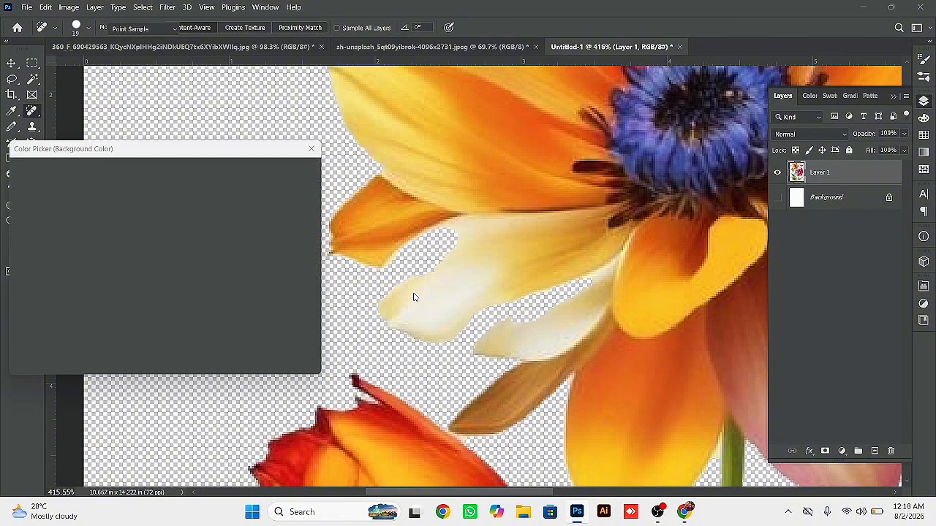
pyautogui.click(426, 315)
pyautogui.press('Return')
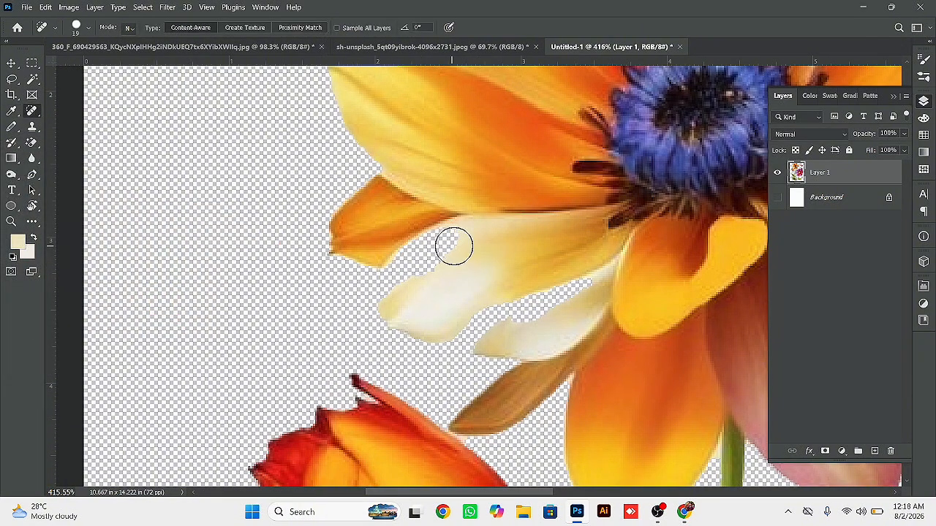
# - Fill the transparent gaps in and between the orange flower's lower-left cream petals with the Spot Healing Brush
pyautogui.moveTo(448, 244)
pyautogui.mouseDown()
pyautogui.moveTo(403, 270)
pyautogui.moveTo(394, 288)
pyautogui.moveTo(405, 319)
pyautogui.moveTo(435, 318)
pyautogui.moveTo(468, 342)
pyautogui.moveTo(594, 291)
pyautogui.mouseUp()
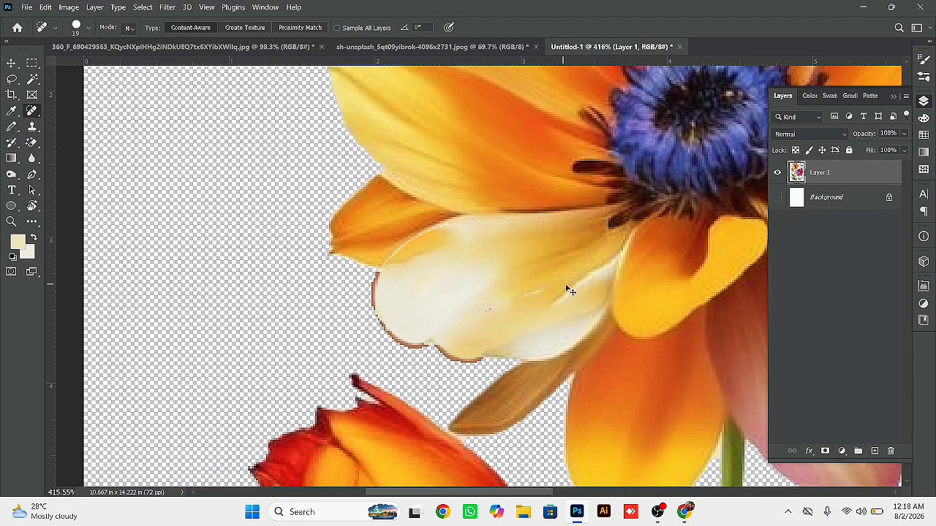
pyautogui.scroll(-5, 570, 291)
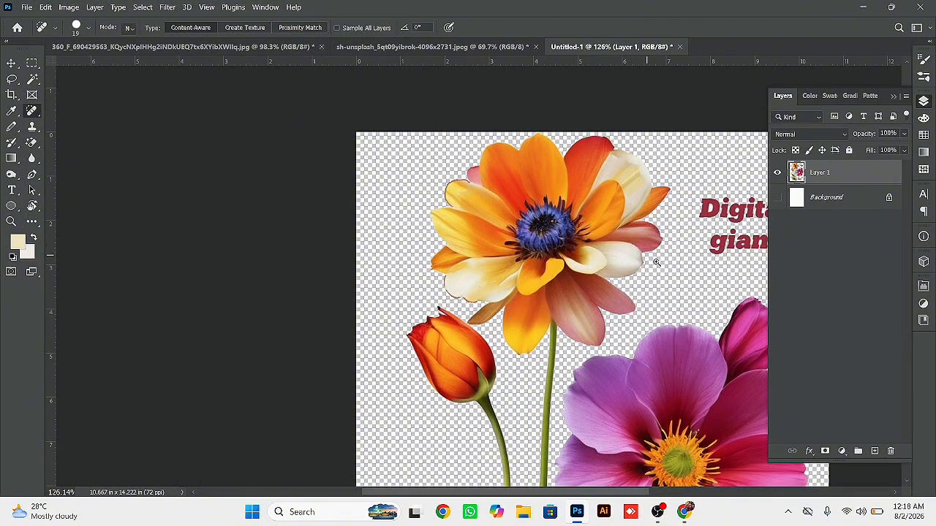
pyautogui.scroll(5, 656, 262)
pyautogui.scroll(-6, 653, 249)
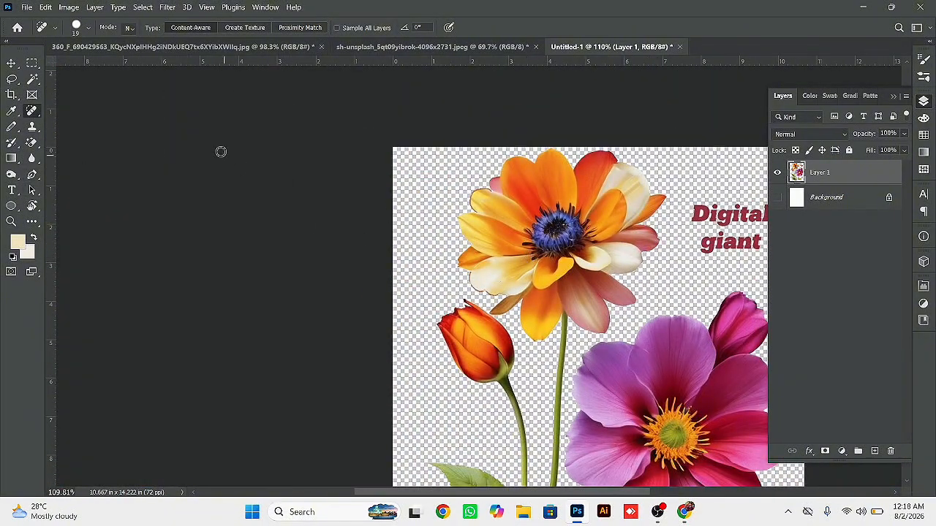
pyautogui.click(36, 110)
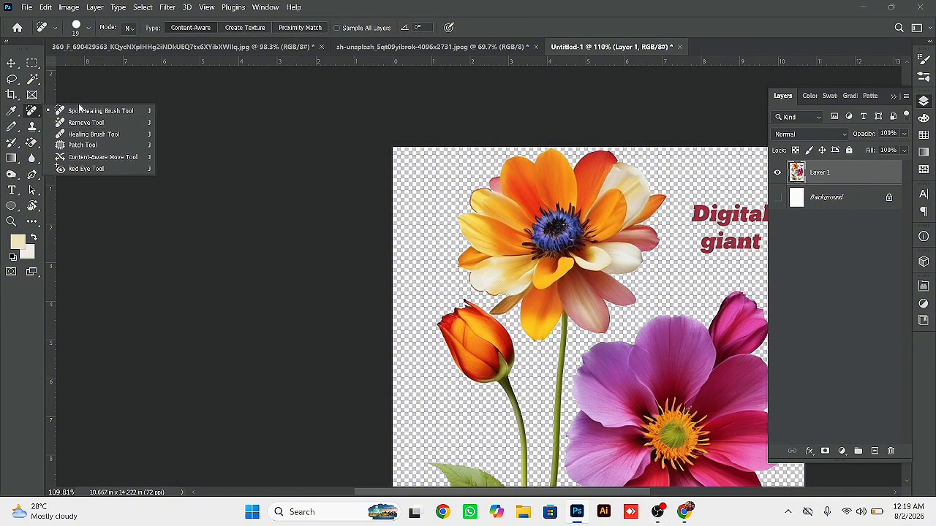
pyautogui.click(81, 112)
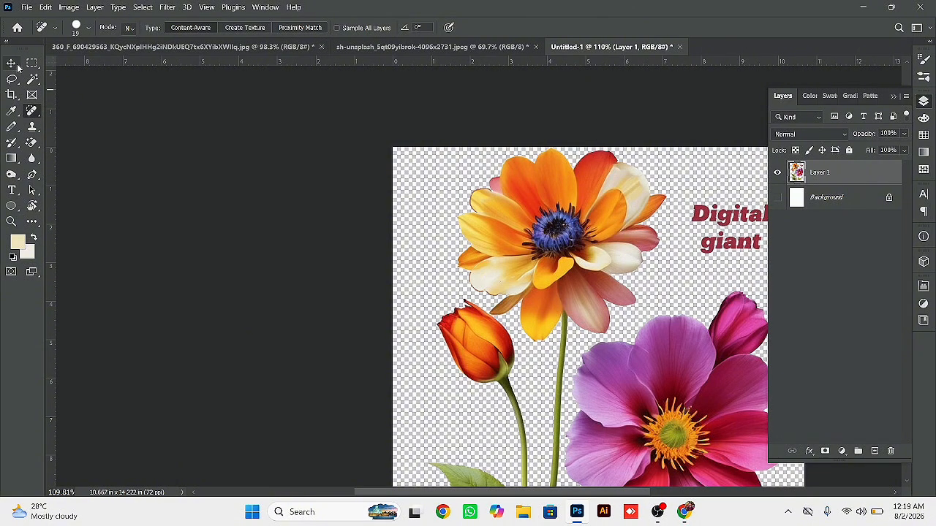